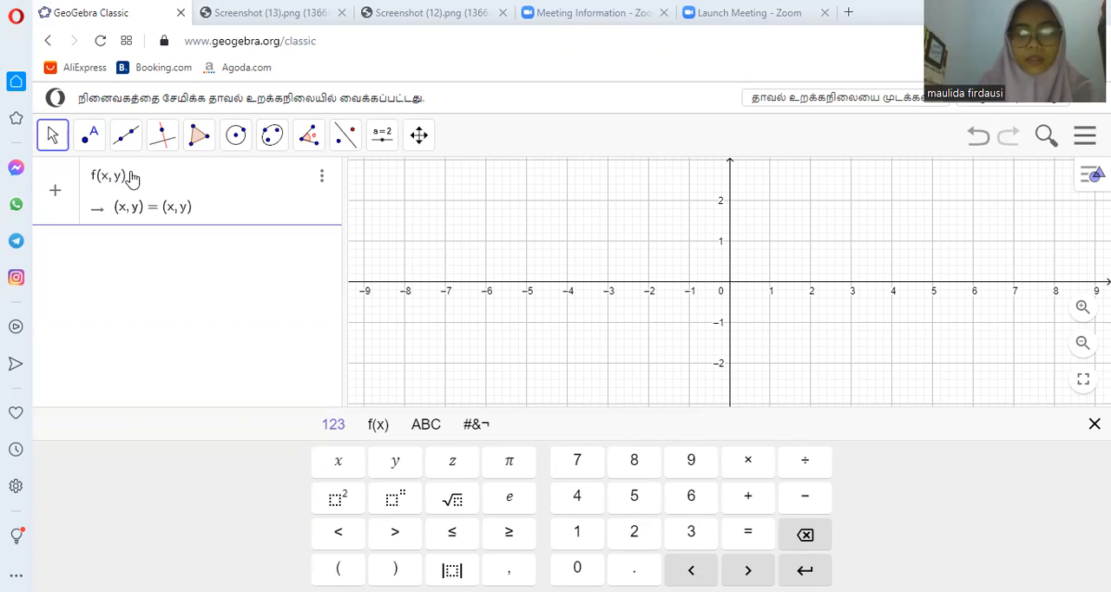
- Complete the objective function as f(x, y) = 20.000x + 30.000y and enter it
type(".")
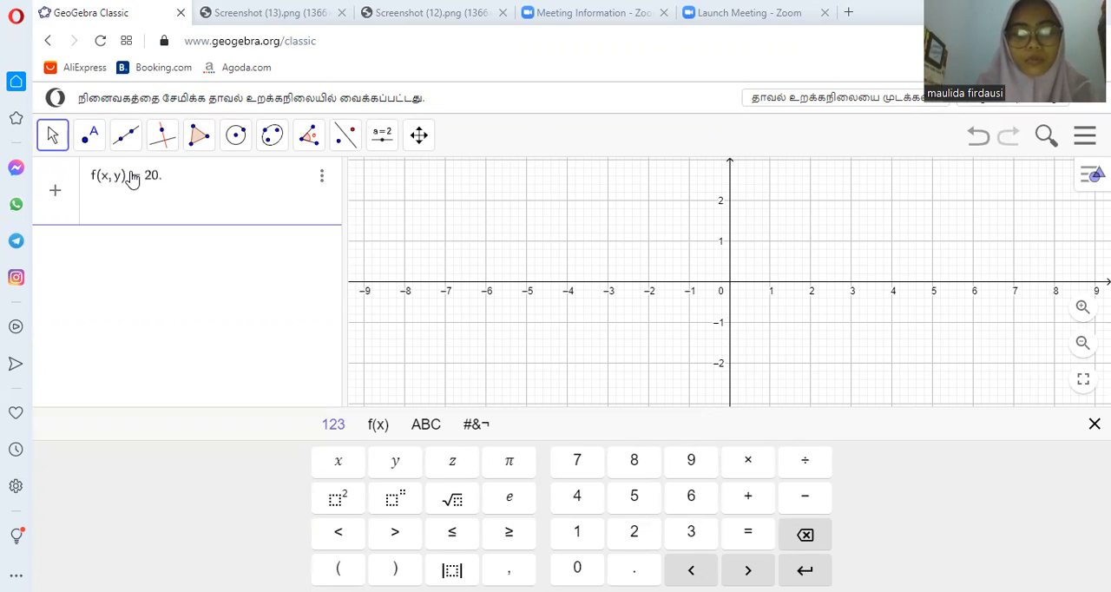
type("000x+3")
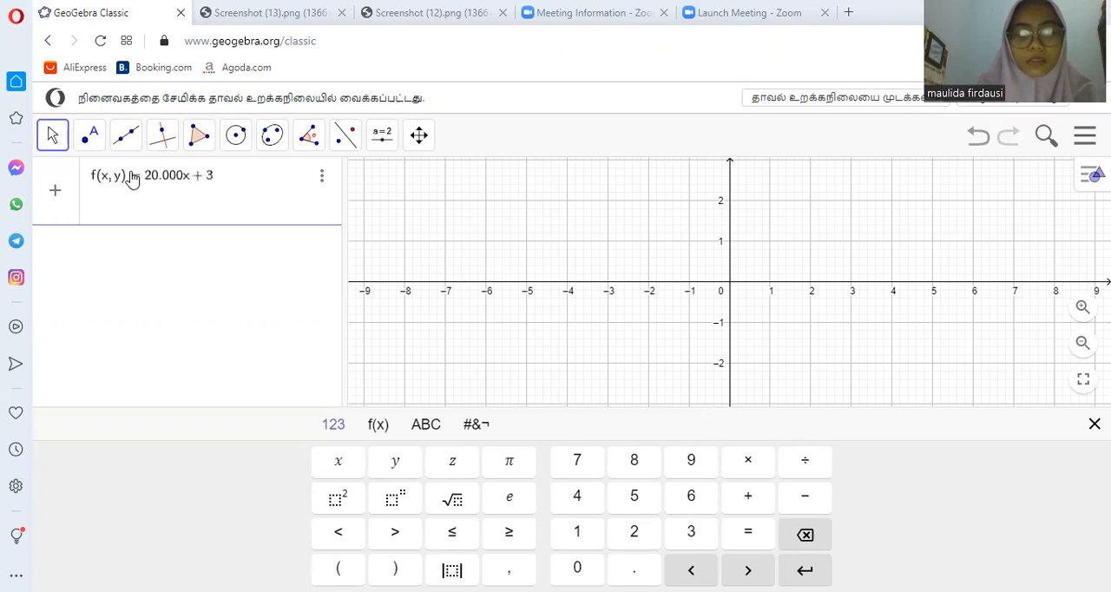
type("0.000y")
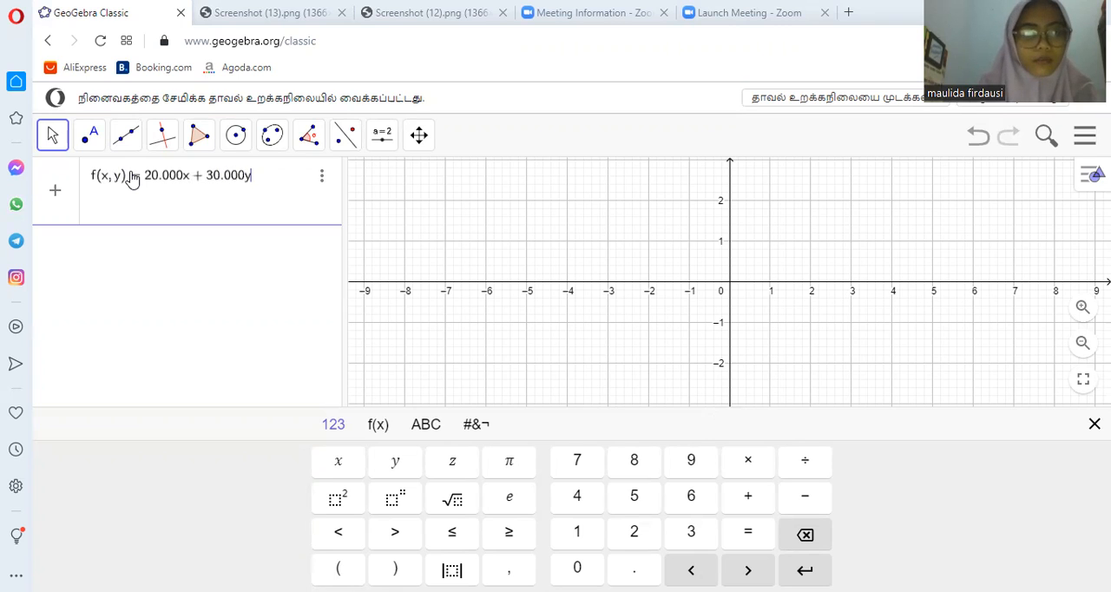
key("Return")
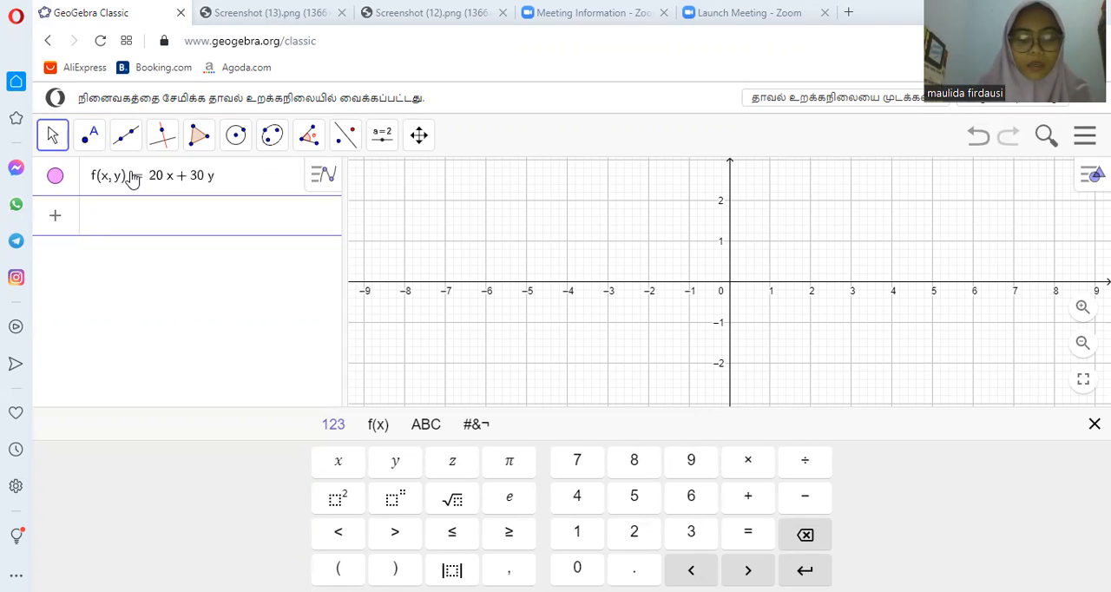
- Start a new expression below the objective function with the constraint 5x + 20y ≥ 60
type("5x + ")
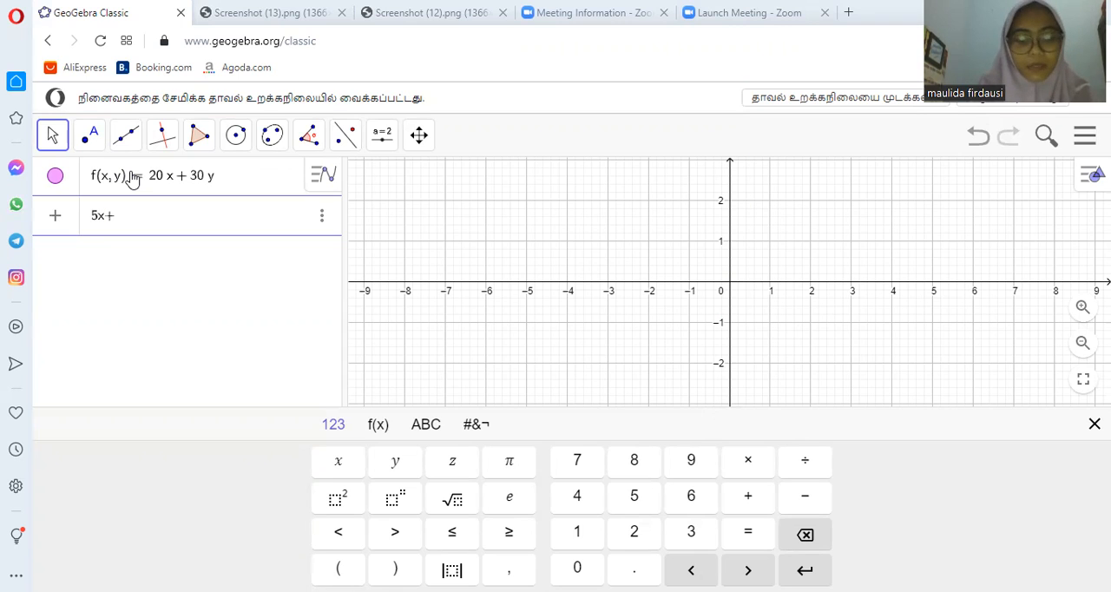
type("20y")
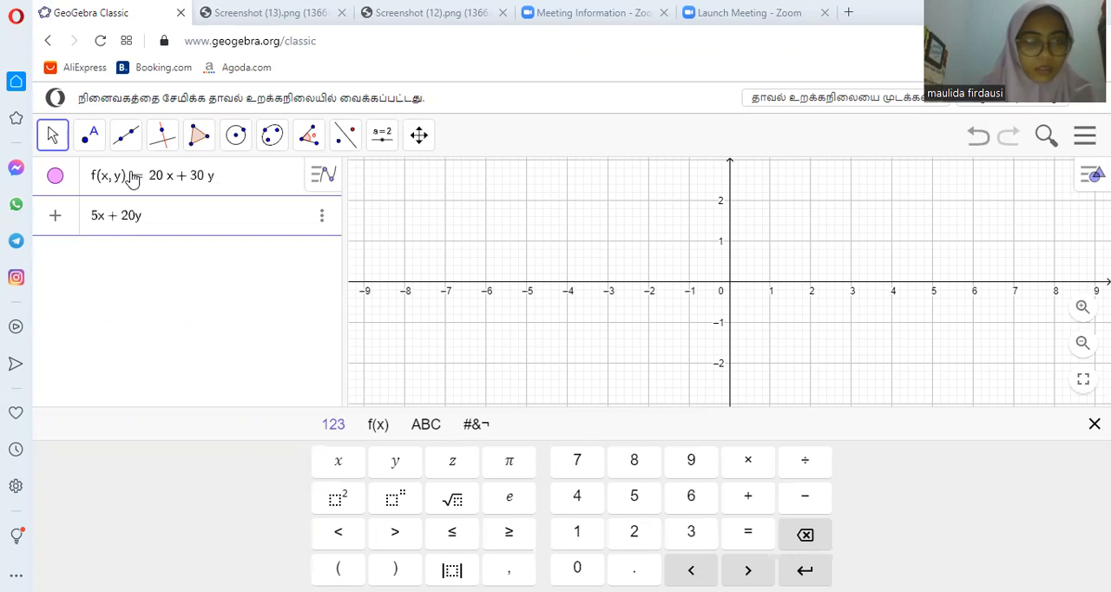
left_click(517, 534)
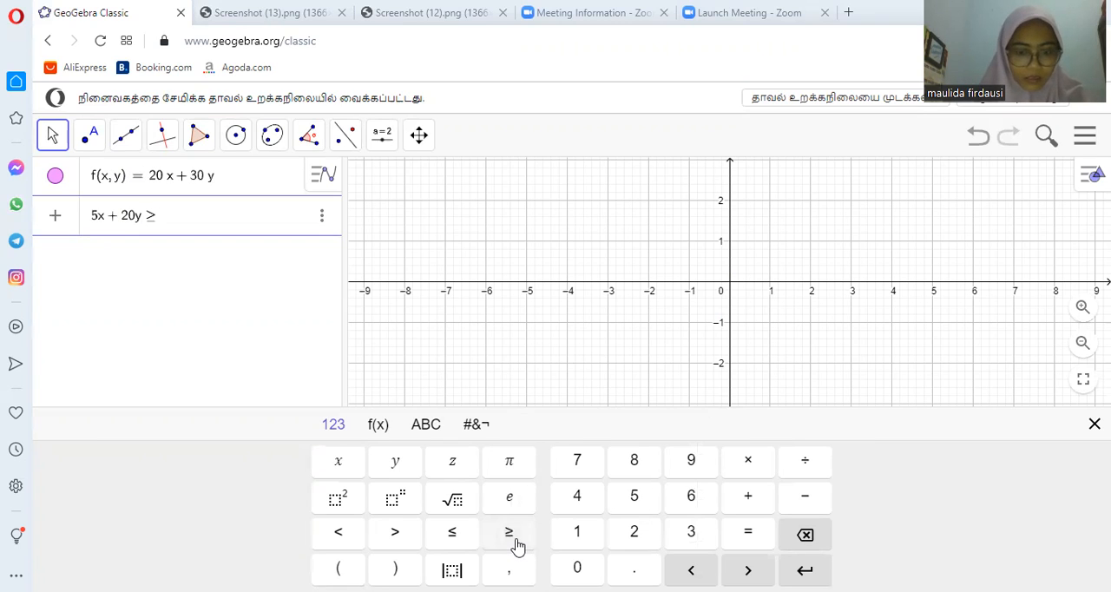
type("60")
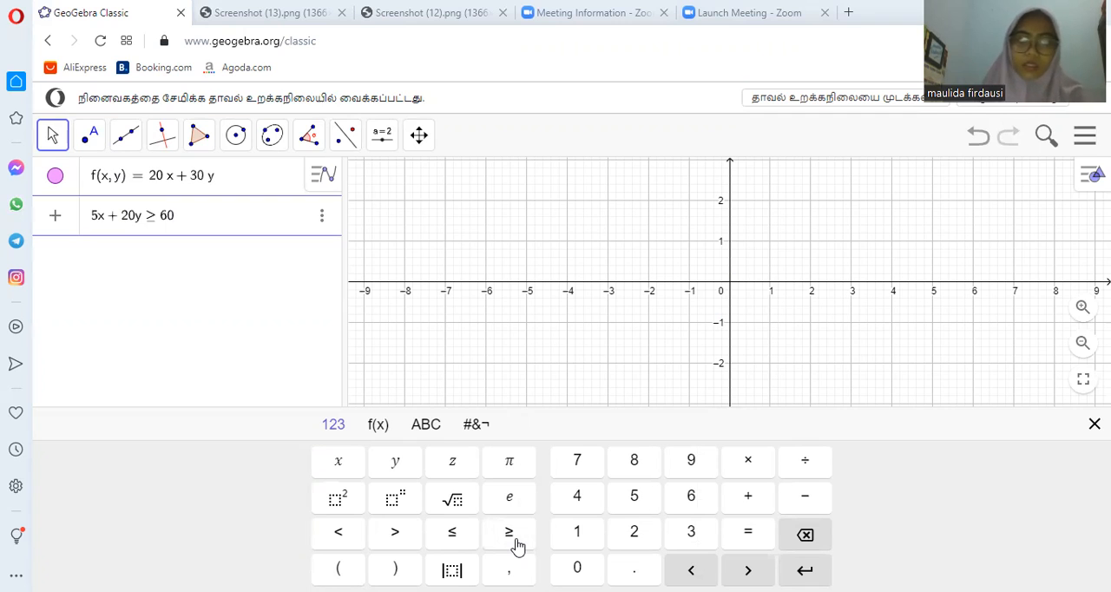
- Append the constraint 6x + 4y ≥ 30 to the expression, joined with the logical AND (∧)
left_click(473, 432)
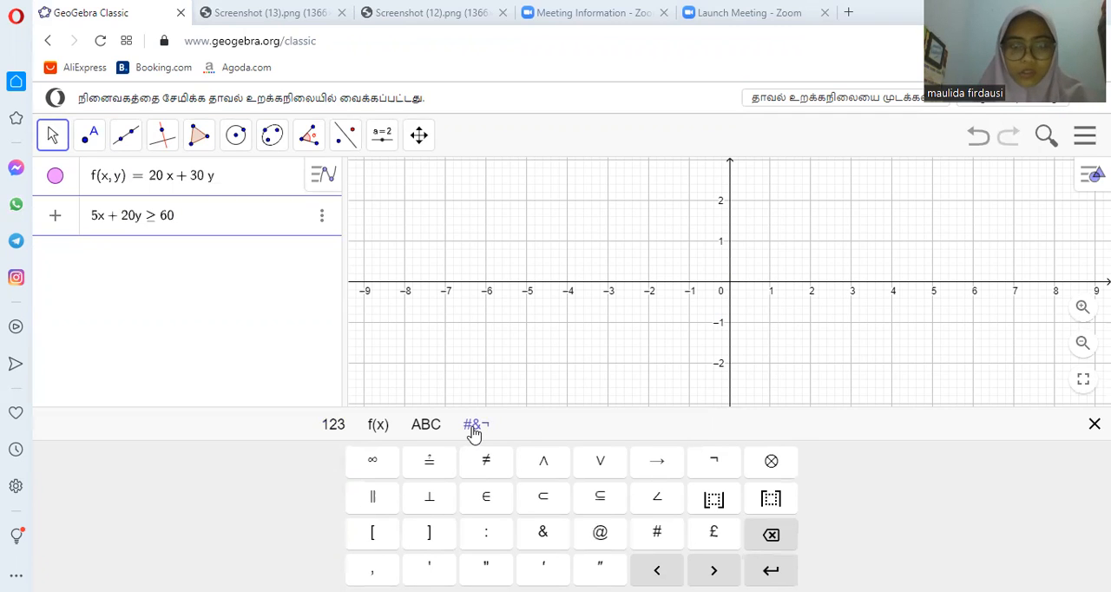
left_click(543, 467)
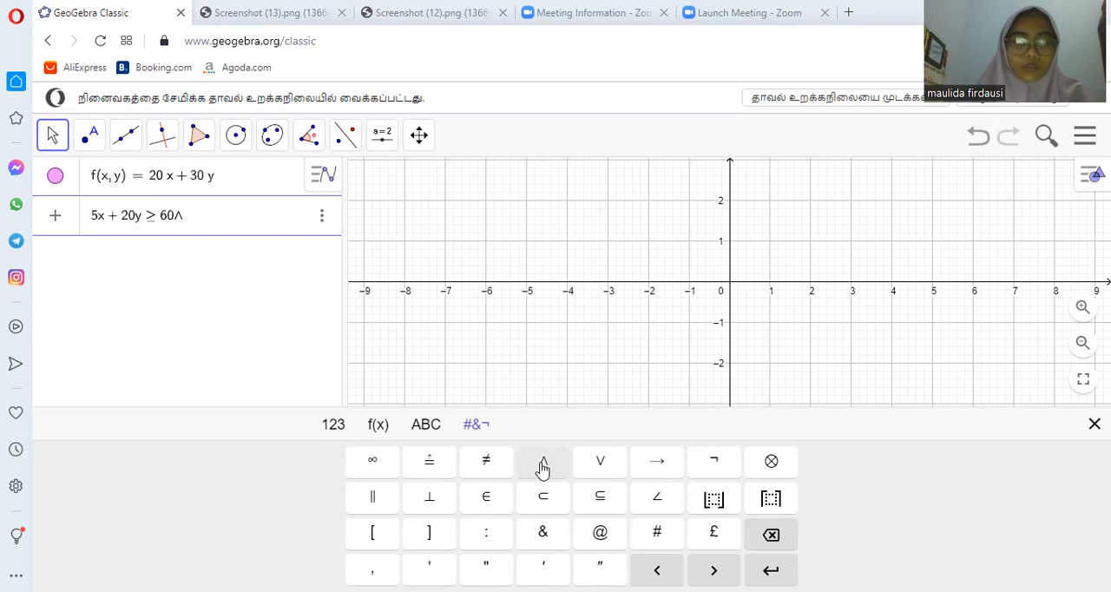
left_click(330, 427)
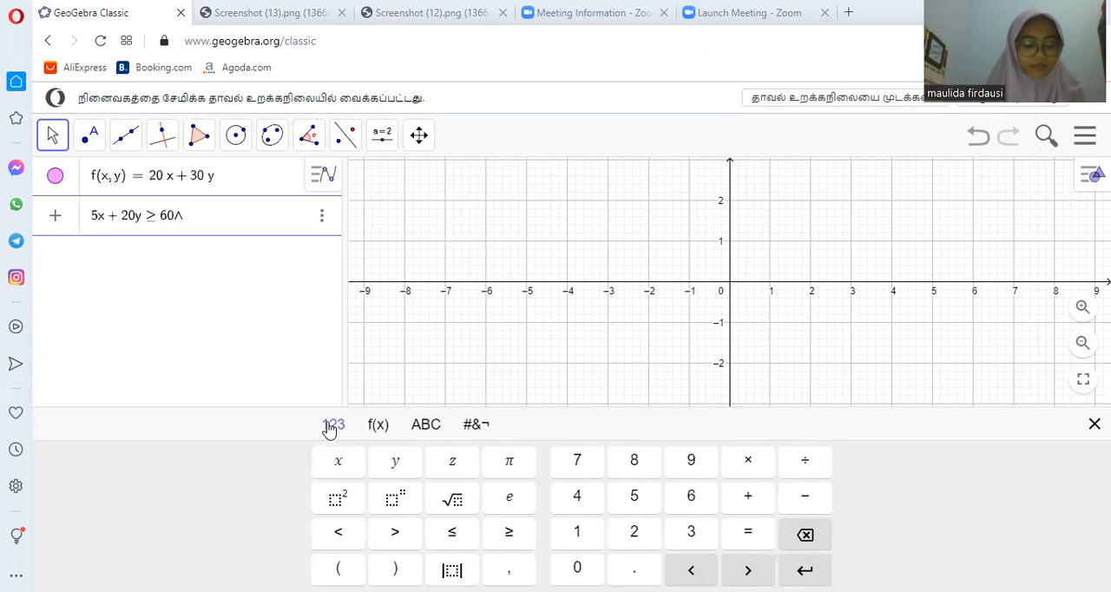
type("6x + 4y")
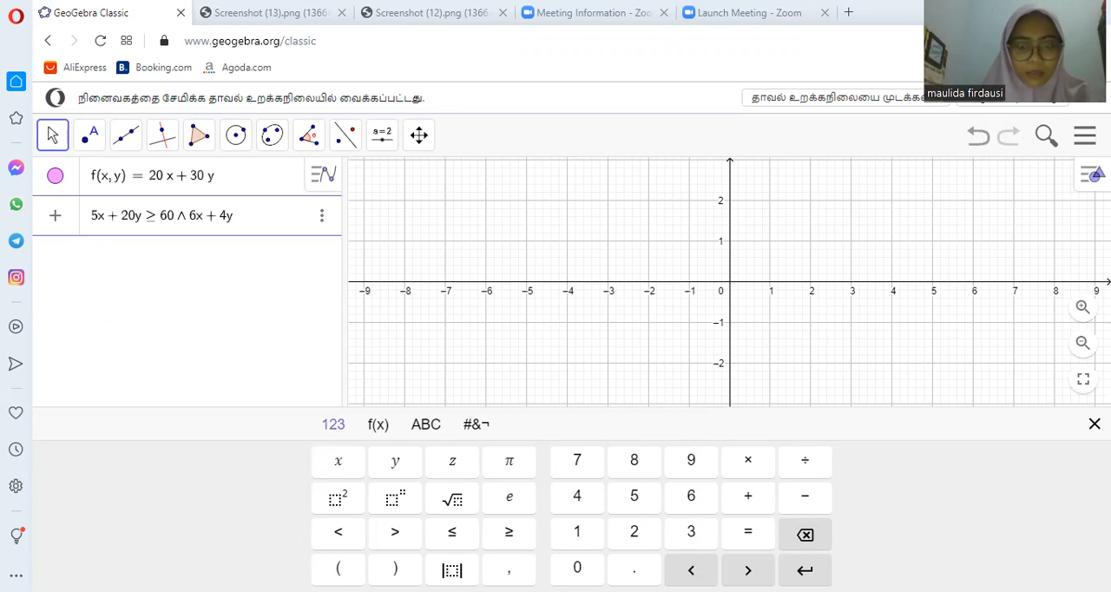
left_click(511, 532)
type("30")
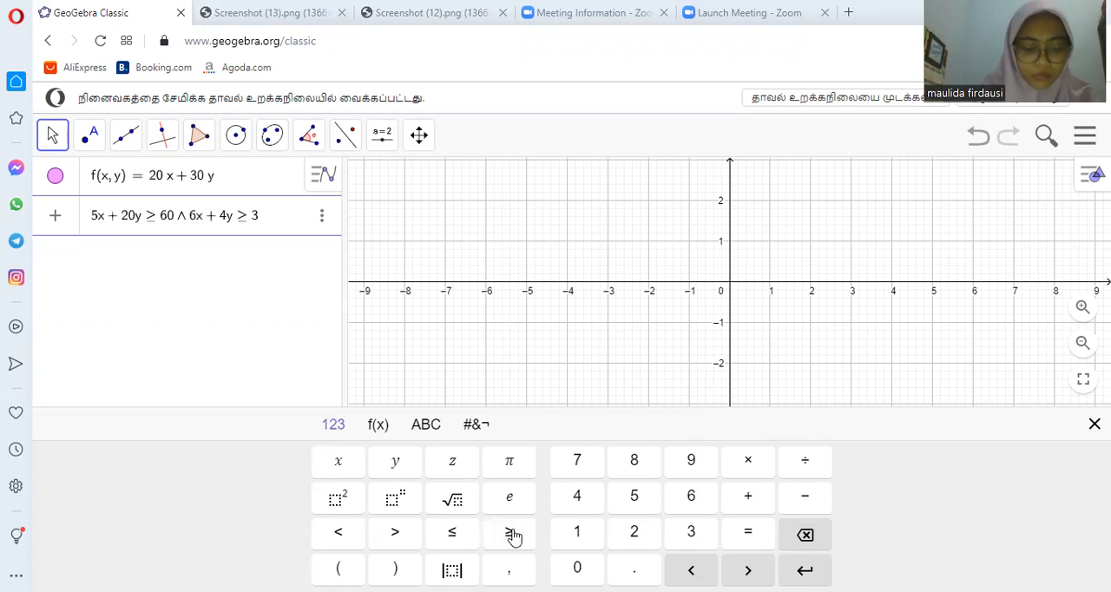
- Extend the constraint expression with ∧ 10x + 5y ≥ 40
left_click(483, 426)
left_click(544, 466)
left_click(334, 427)
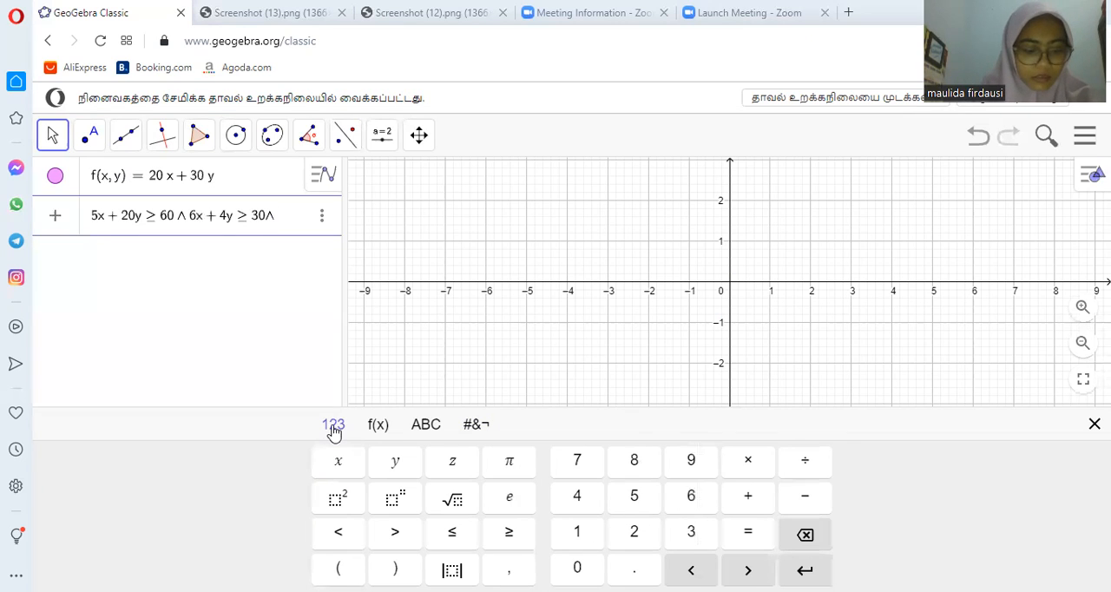
type("10x ")
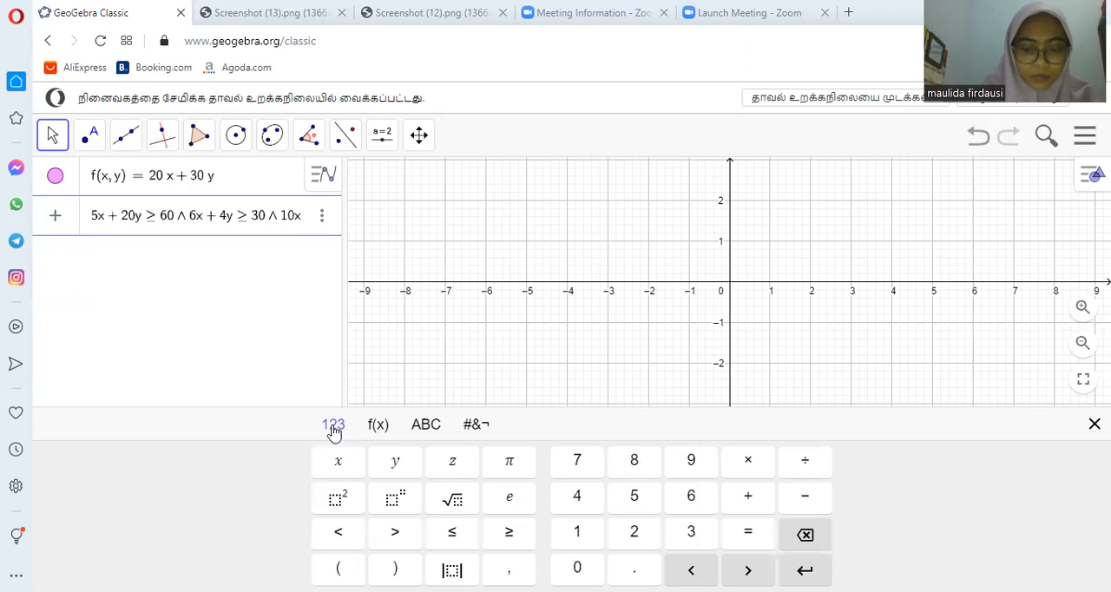
type("+ 5y")
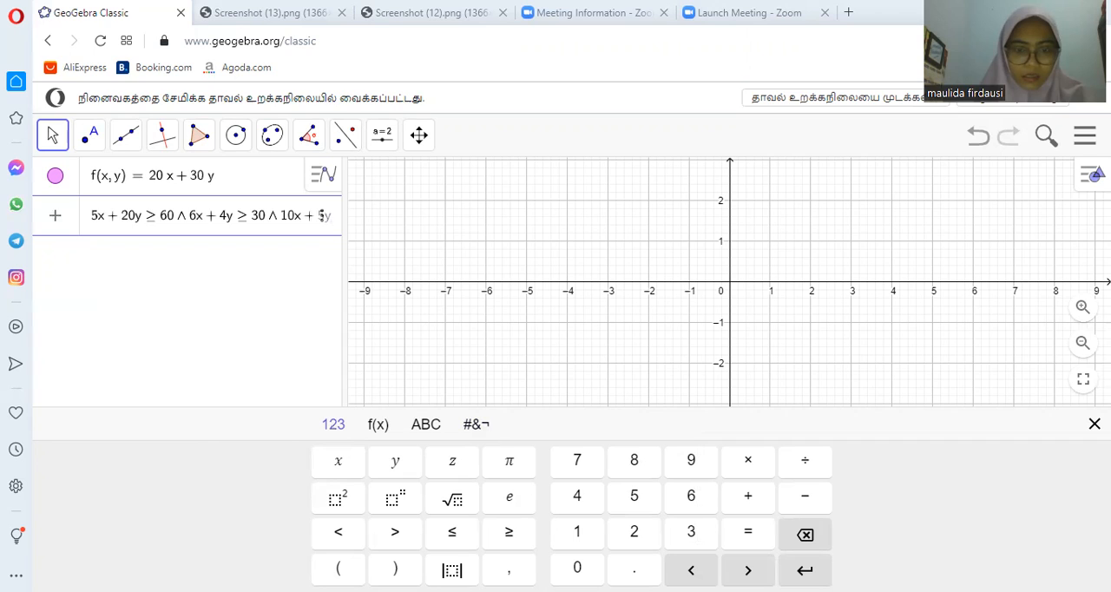
left_click(507, 533)
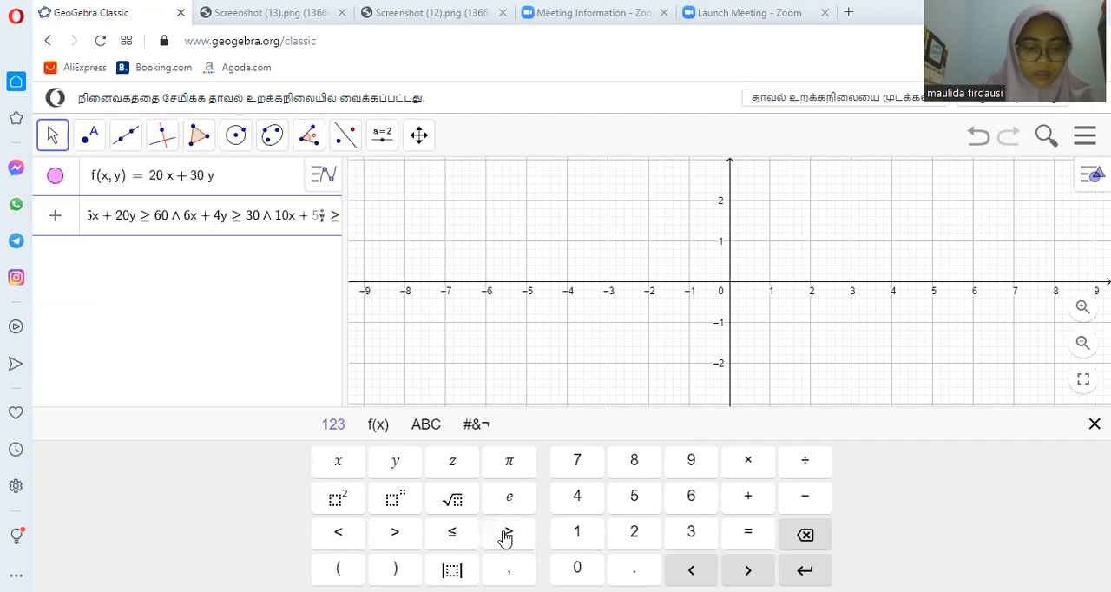
type("4")
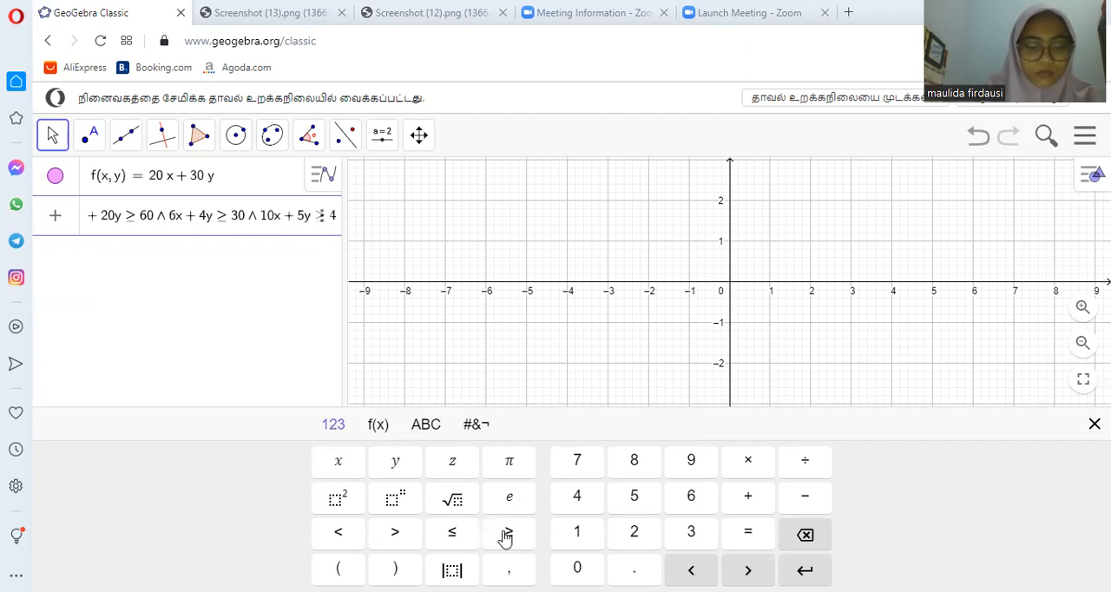
type("0")
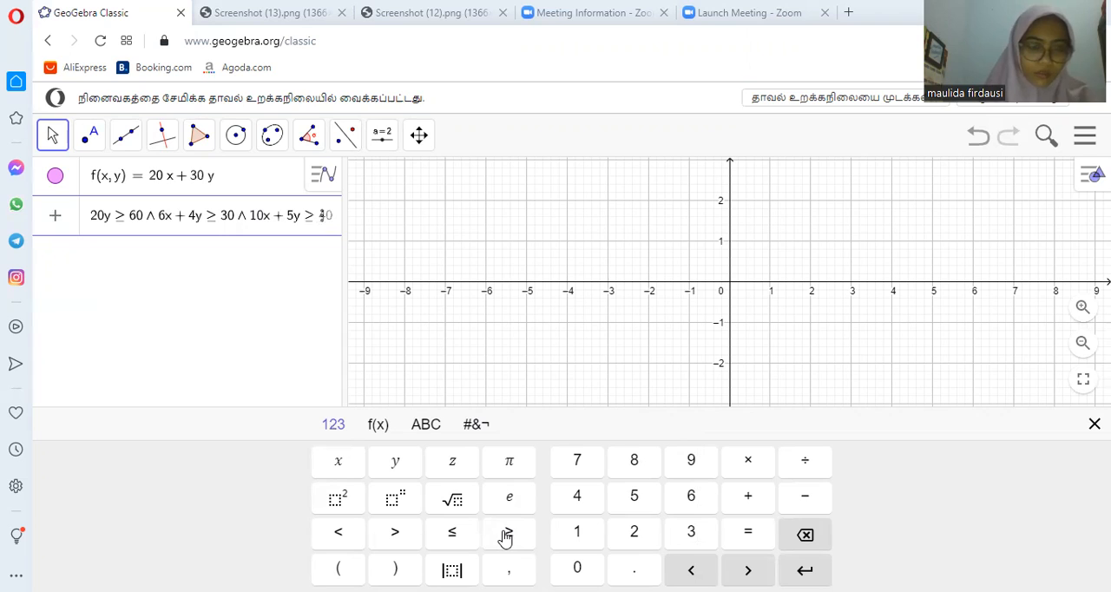
- Add the upper bound on x to the constraint expression as ∧ x ≤ 8
left_click(472, 429)
left_click(551, 462)
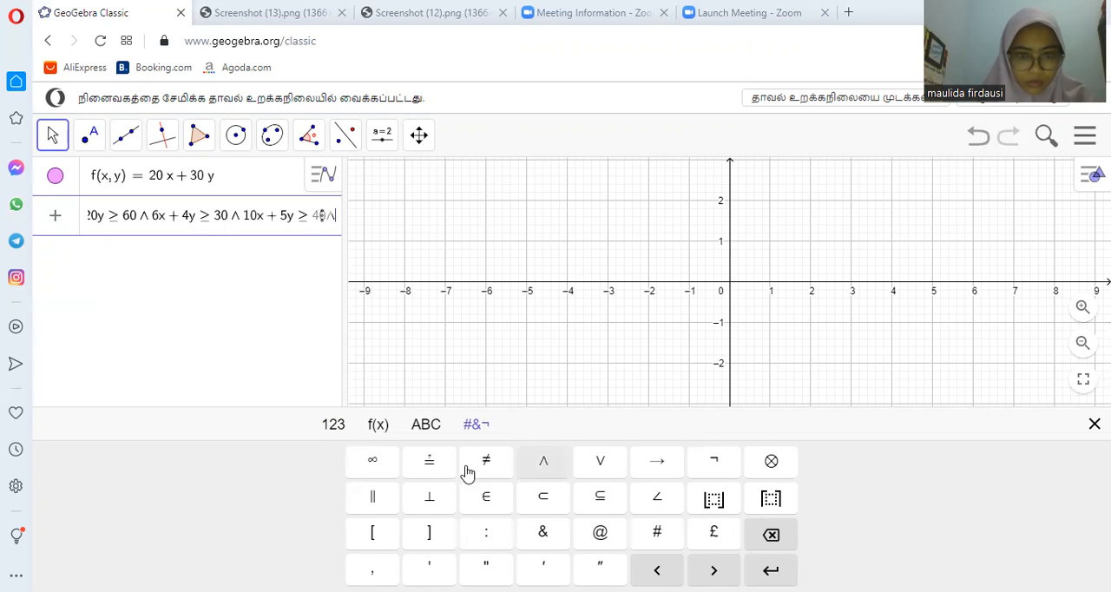
left_click(333, 425)
type("x")
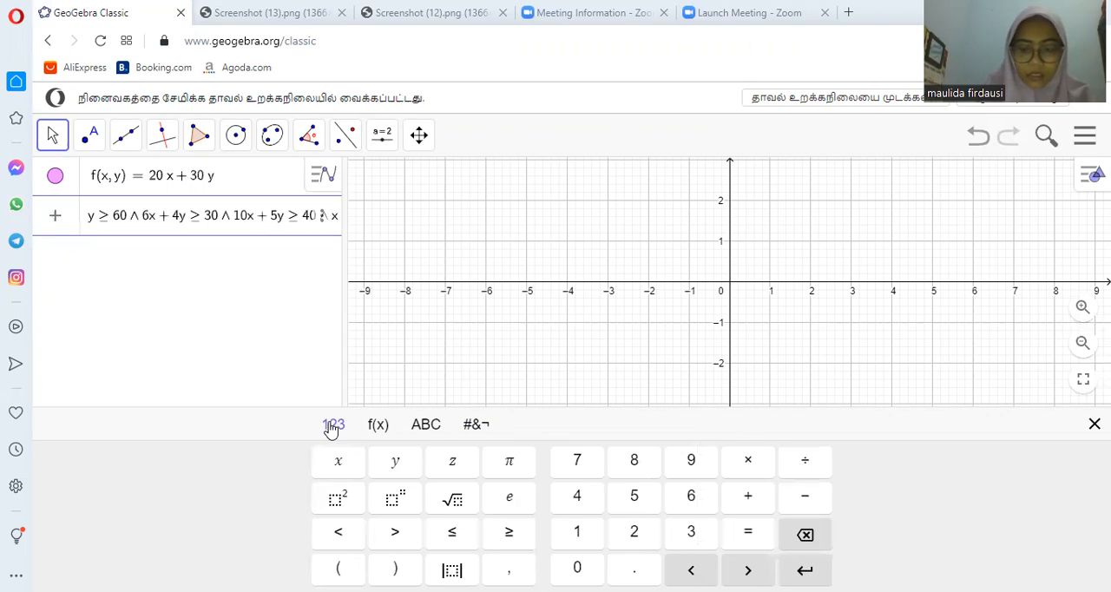
left_click(457, 539)
type("8")
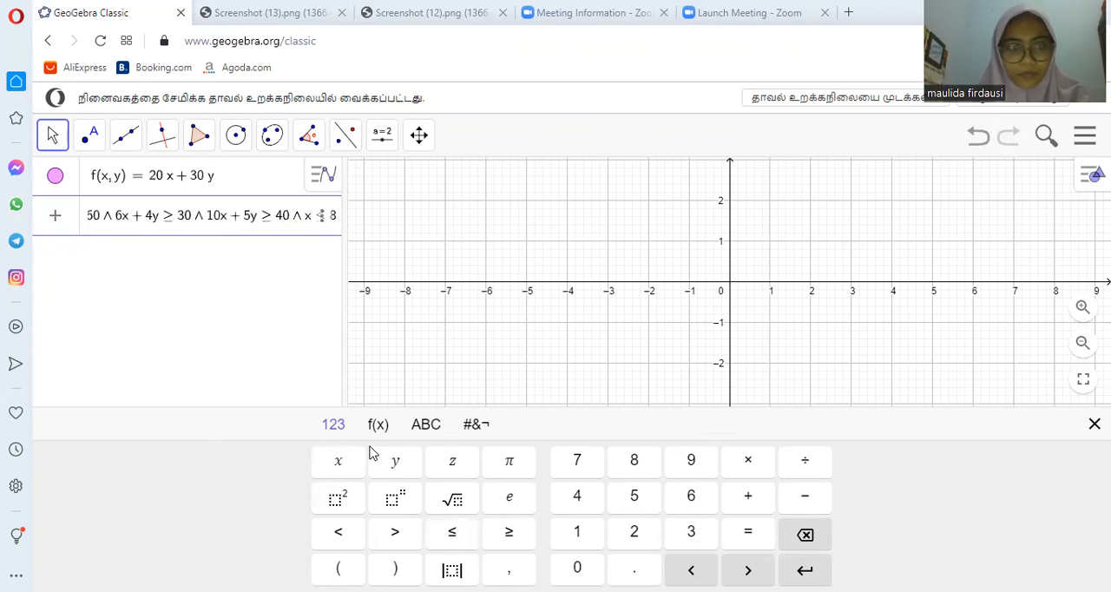
- Add the upper bound on y to the constraint expression as ∧ y ≤ 12
left_click(476, 424)
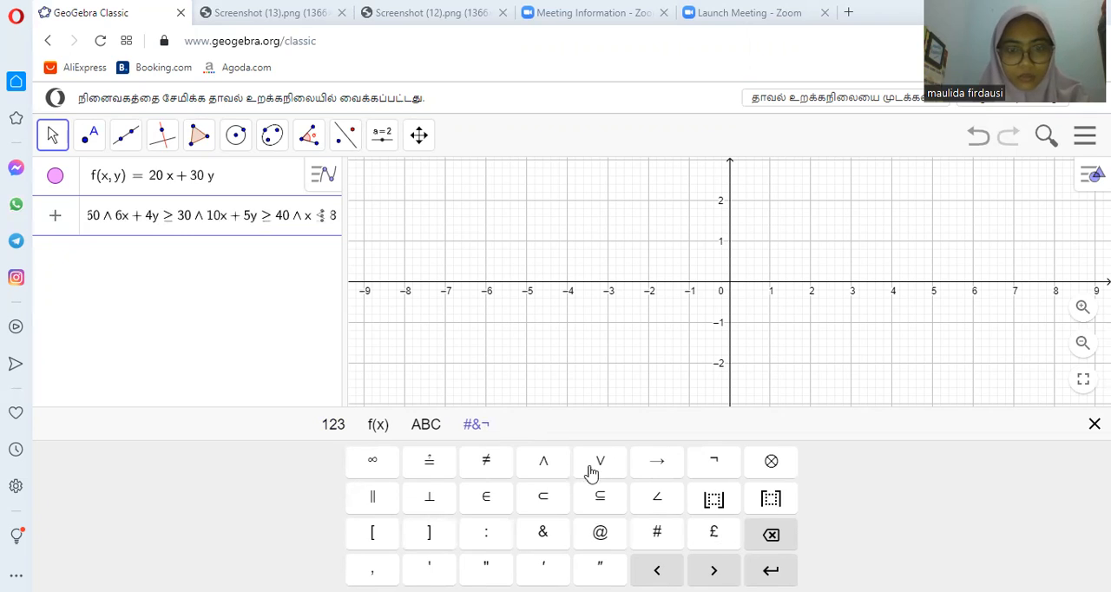
left_click(531, 465)
left_click(335, 425)
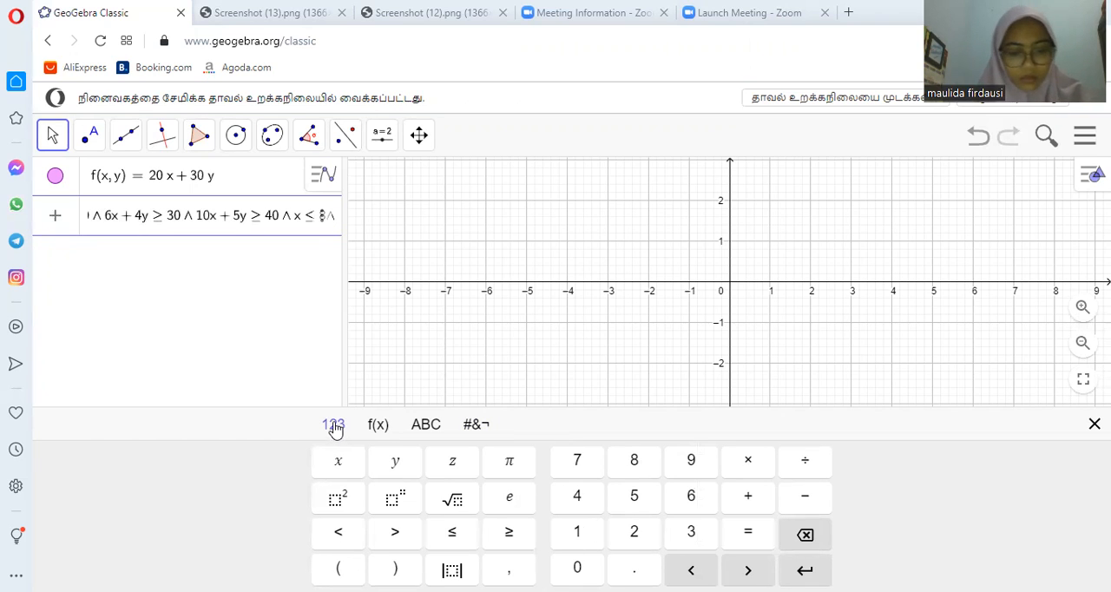
type("y")
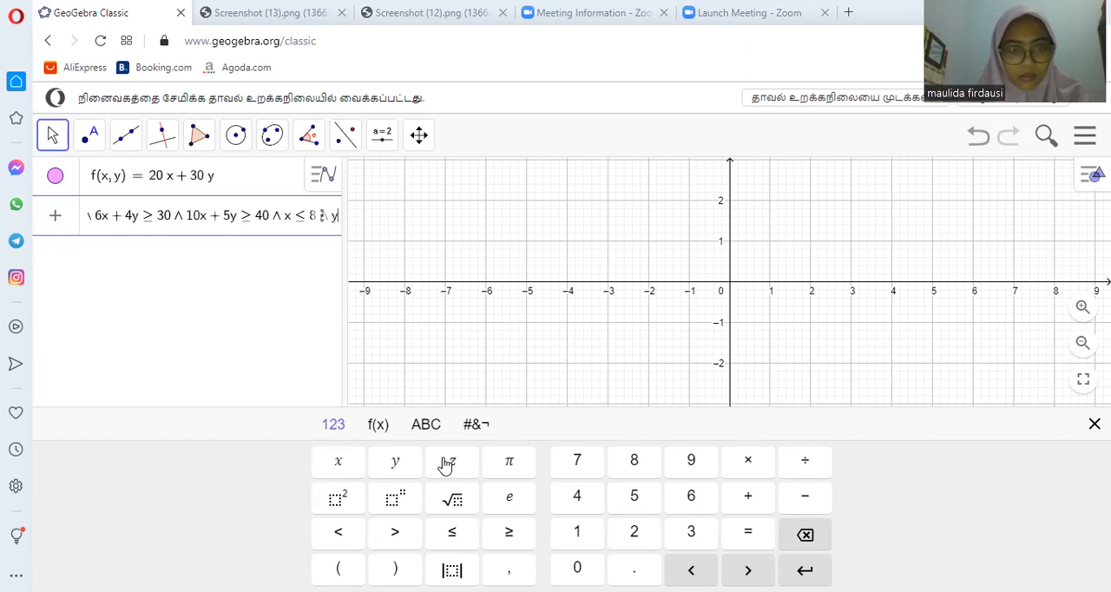
left_click(451, 538)
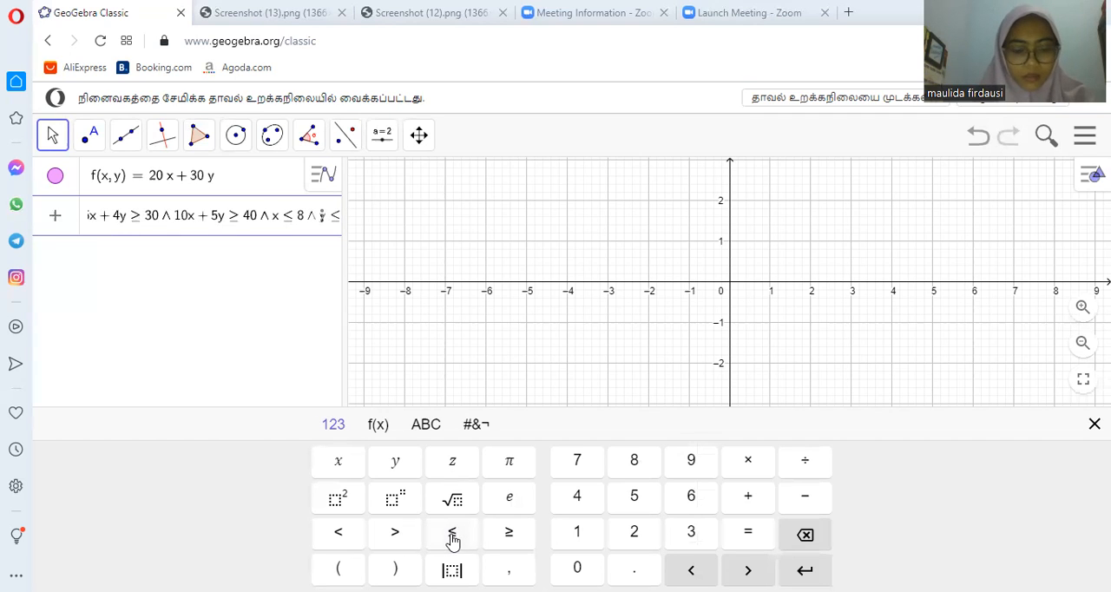
type("12")
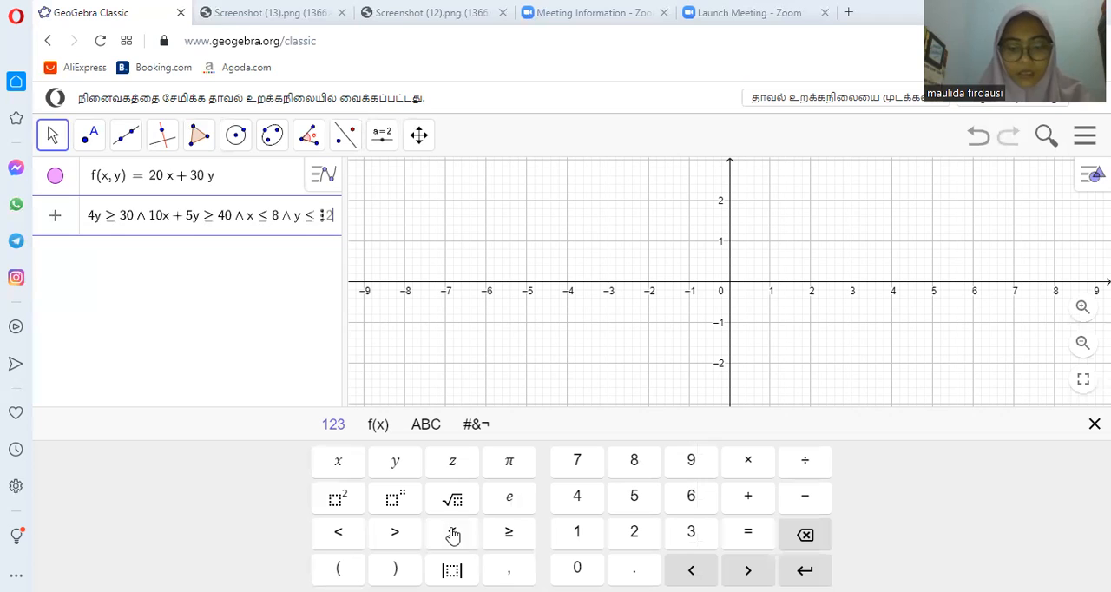
- Add the non-negativity condition for x to the constraint expression as ∧ x ≥ 0
left_click(479, 425)
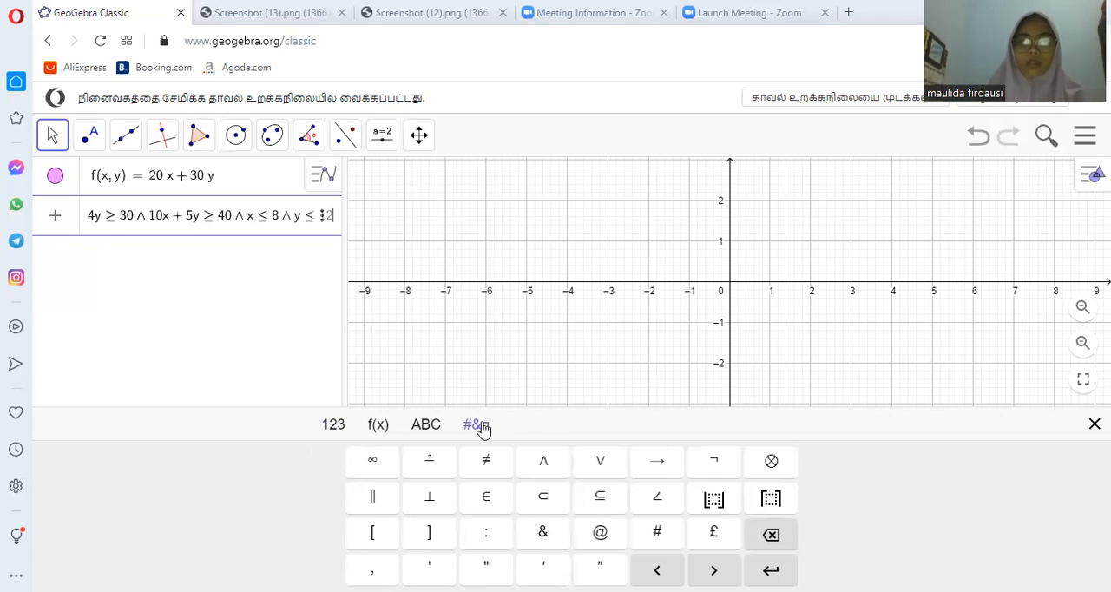
left_click(545, 467)
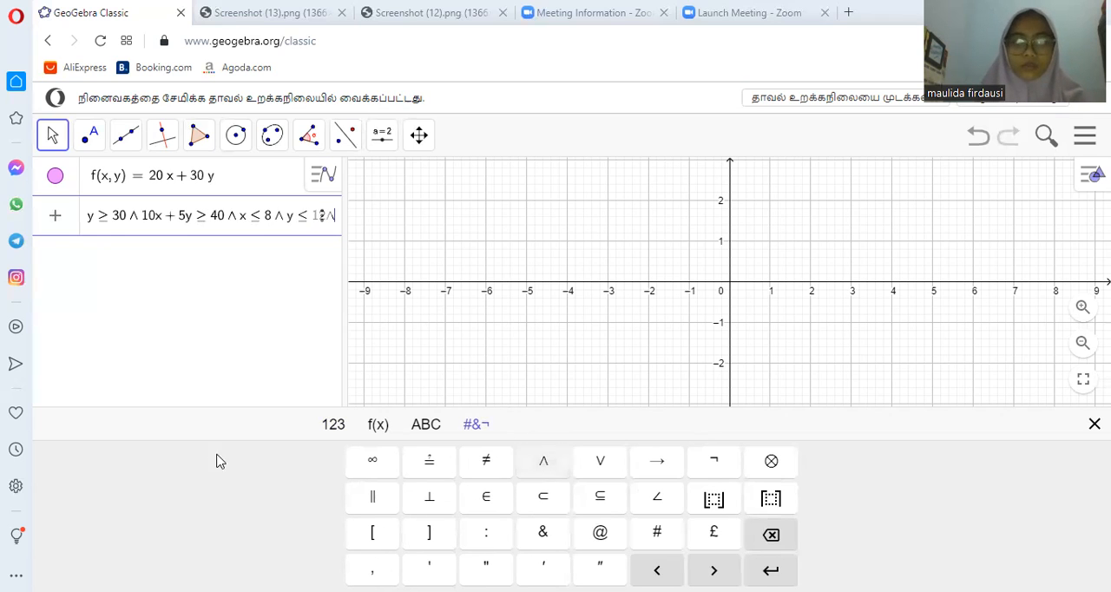
left_click(330, 427)
left_click(351, 463)
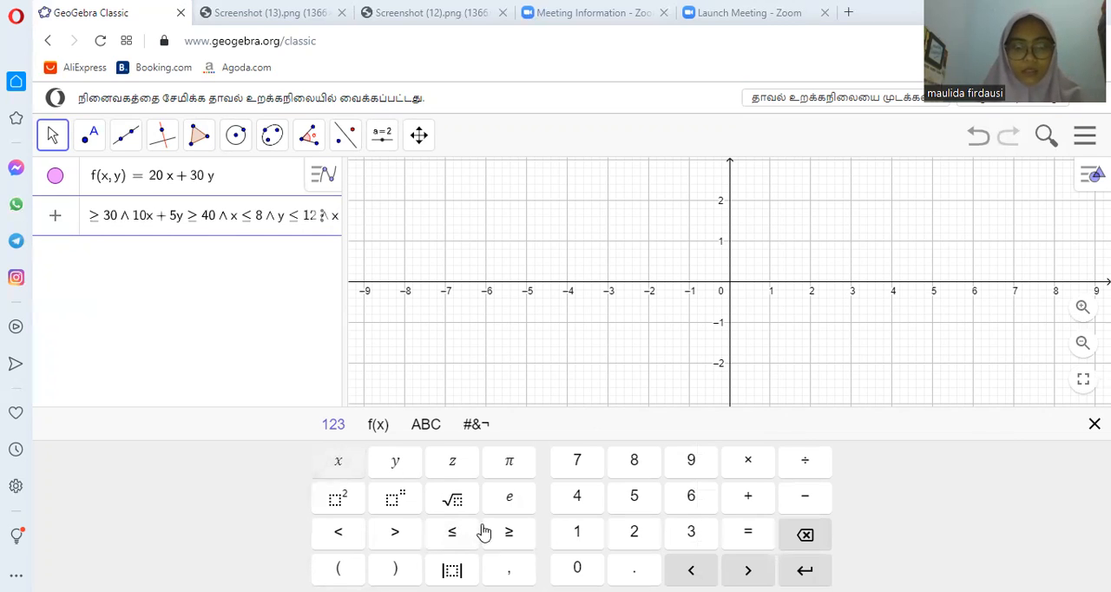
left_click(509, 531)
left_click(577, 568)
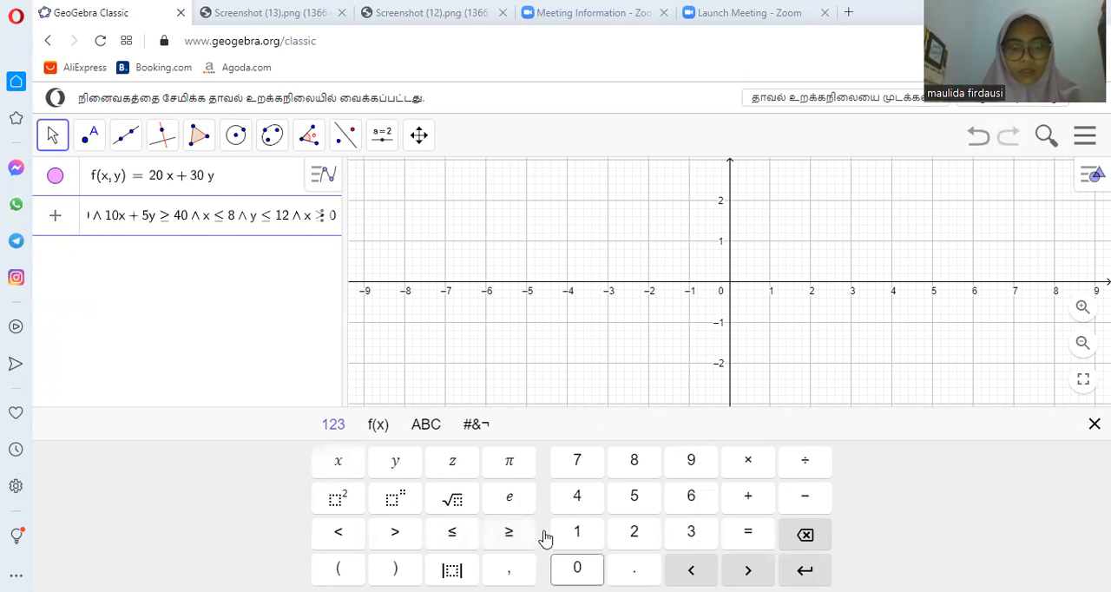
- Finish the constraint expression with ∧ y ≥ 0 and enter it to plot the feasible region
left_click(471, 426)
left_click(543, 461)
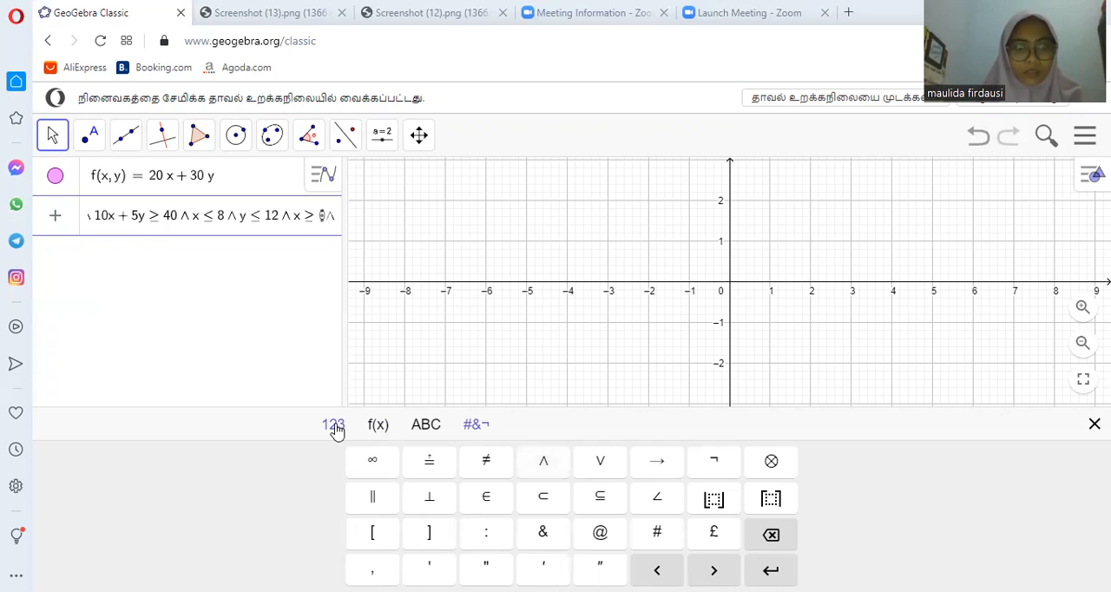
left_click(333, 426)
left_click(399, 462)
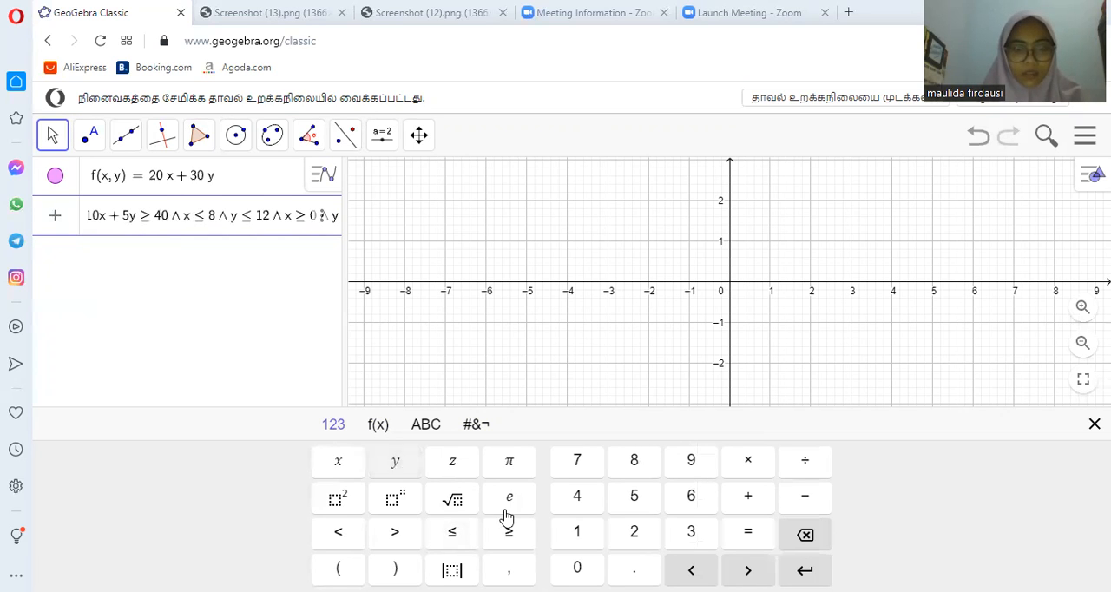
left_click(513, 533)
left_click(577, 568)
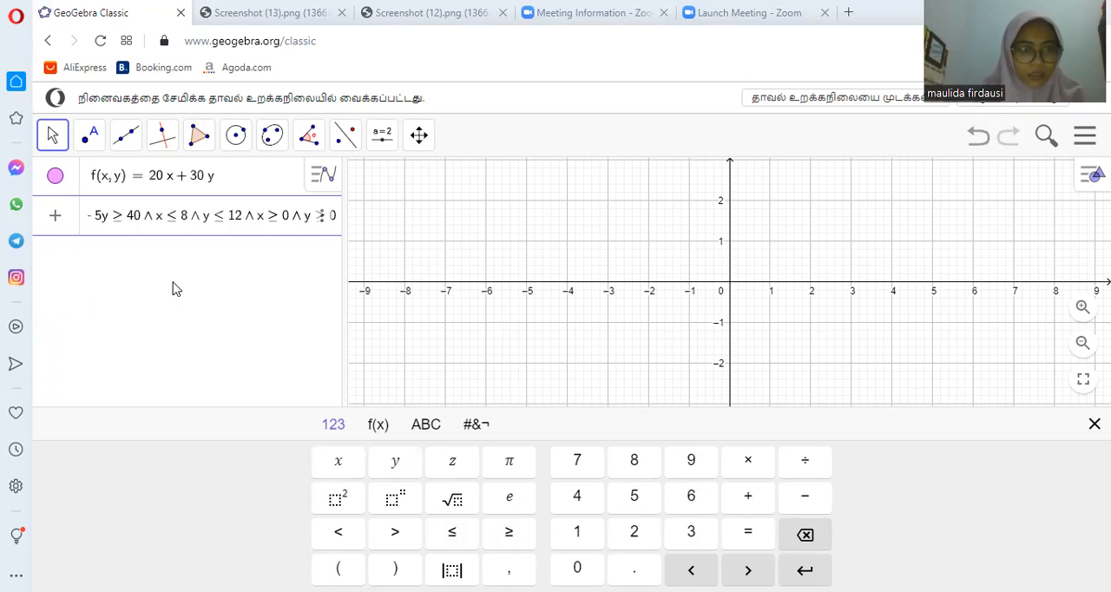
key("Return")
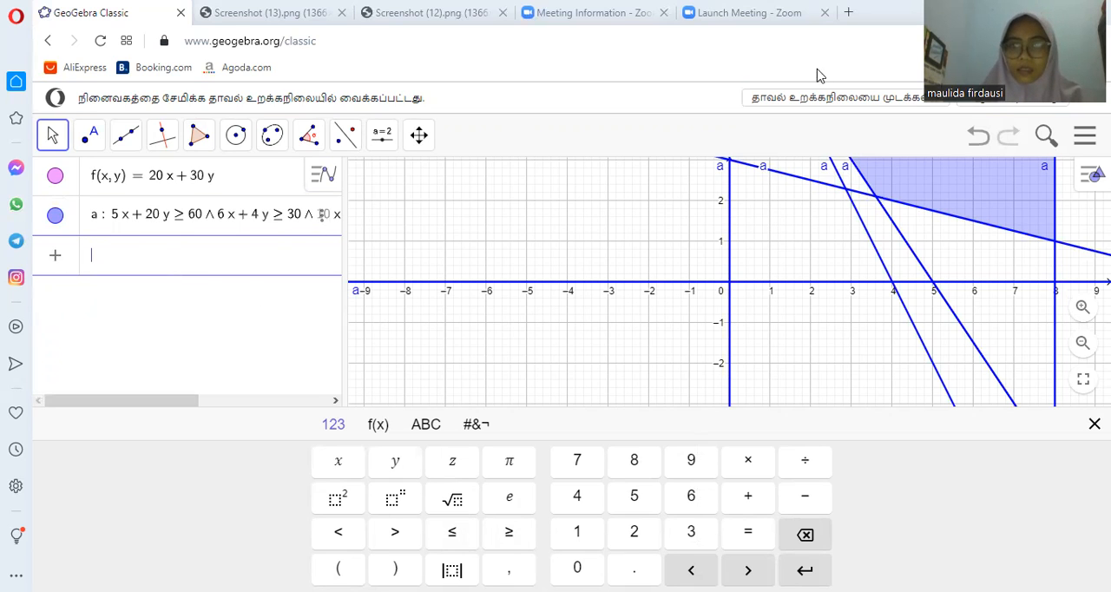
- Enter the first constraint's boundary line as the equation 5x + 20y = 60
scroll(854, 295, "up", 1)
scroll(854, 295, "down", 5)
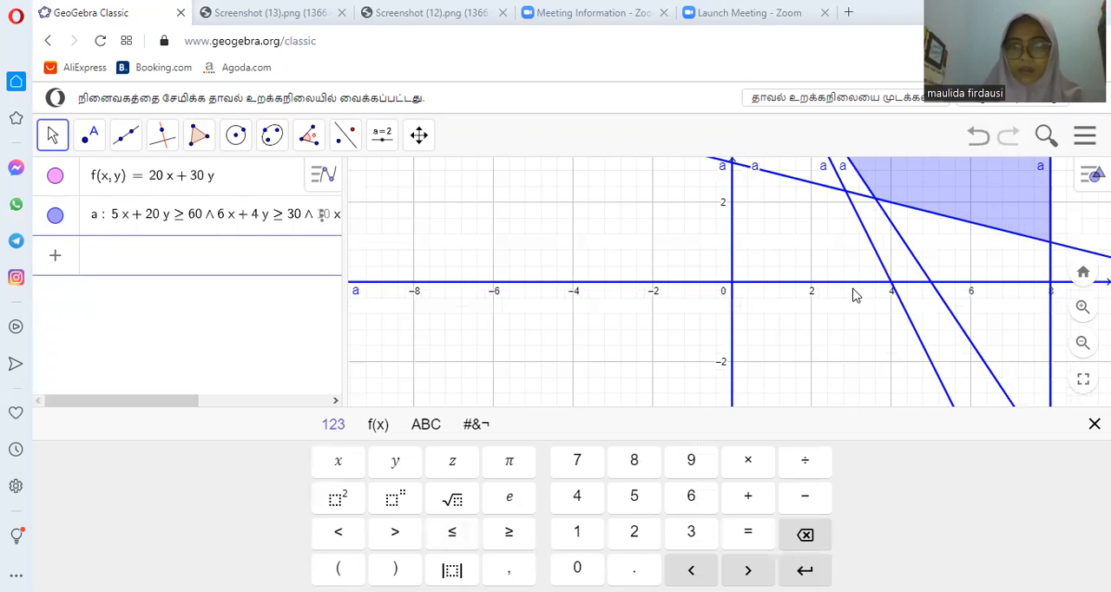
scroll(850, 222, "down", 1)
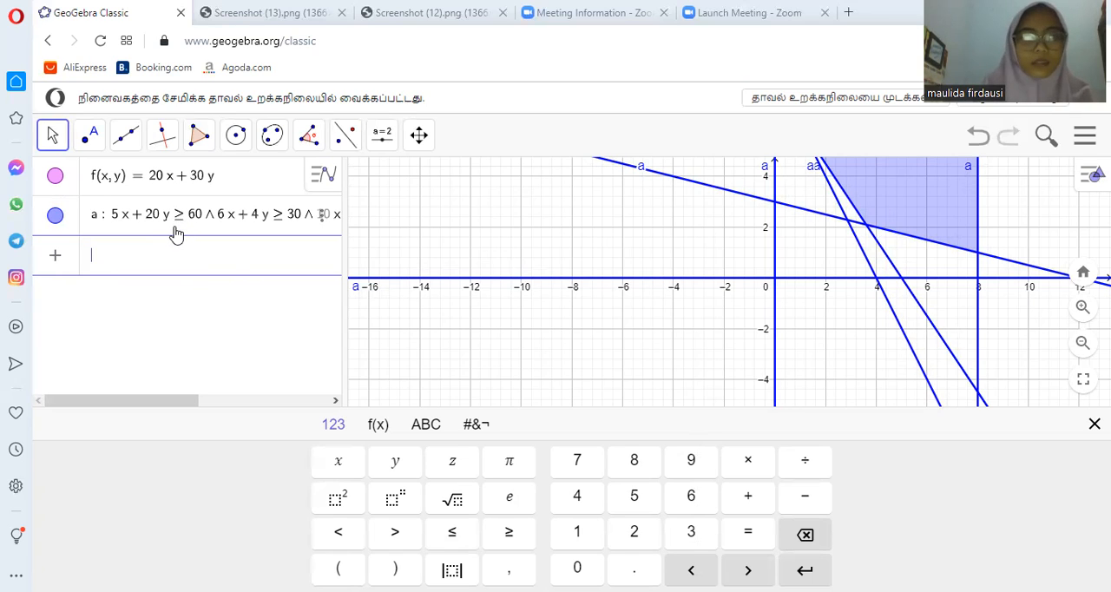
type("5 x + ")
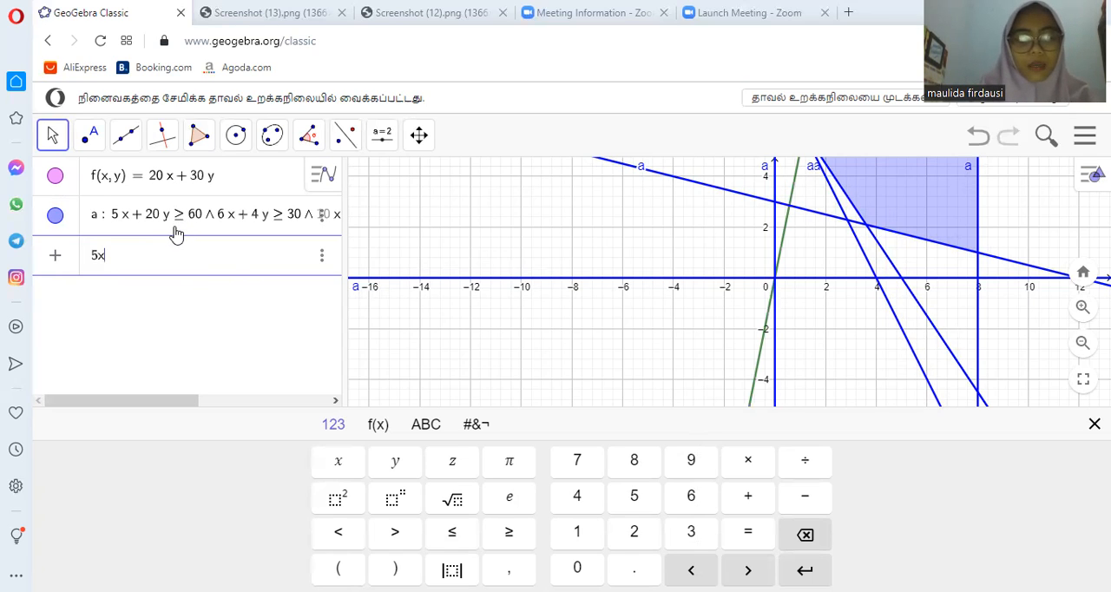
type("20 y = ")
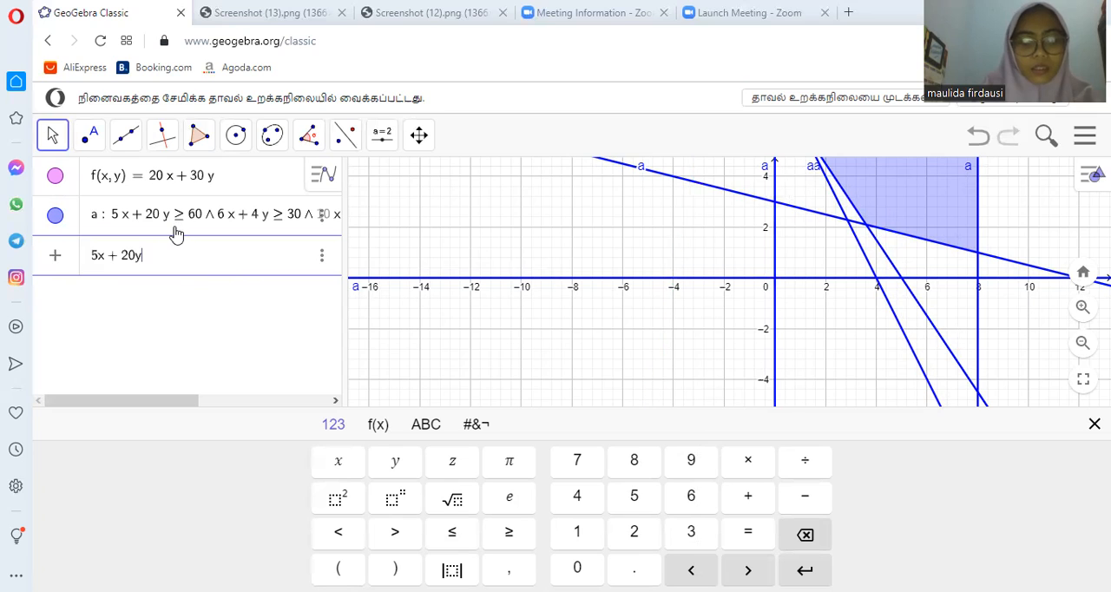
type("60")
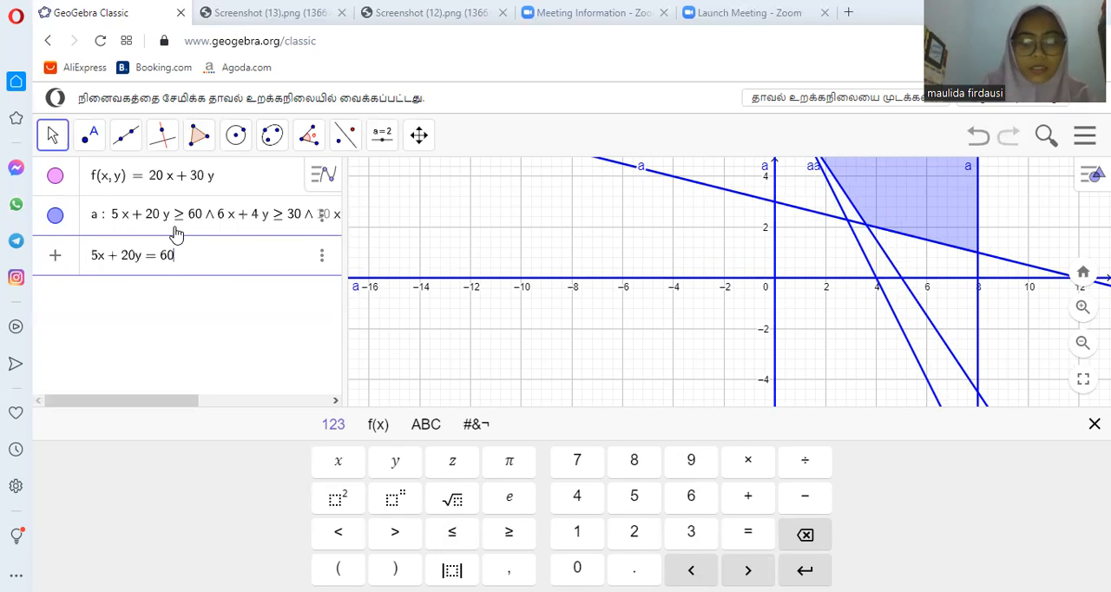
key("Return")
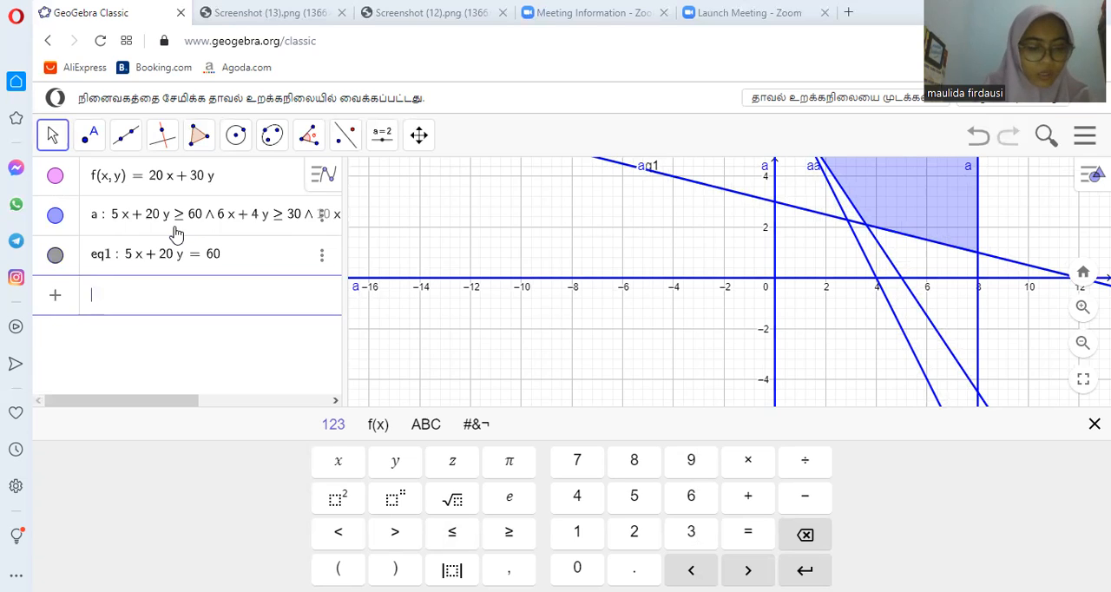
- Enter the second constraint's boundary line as the equation 6x + 4y = 30
type("6 x ")
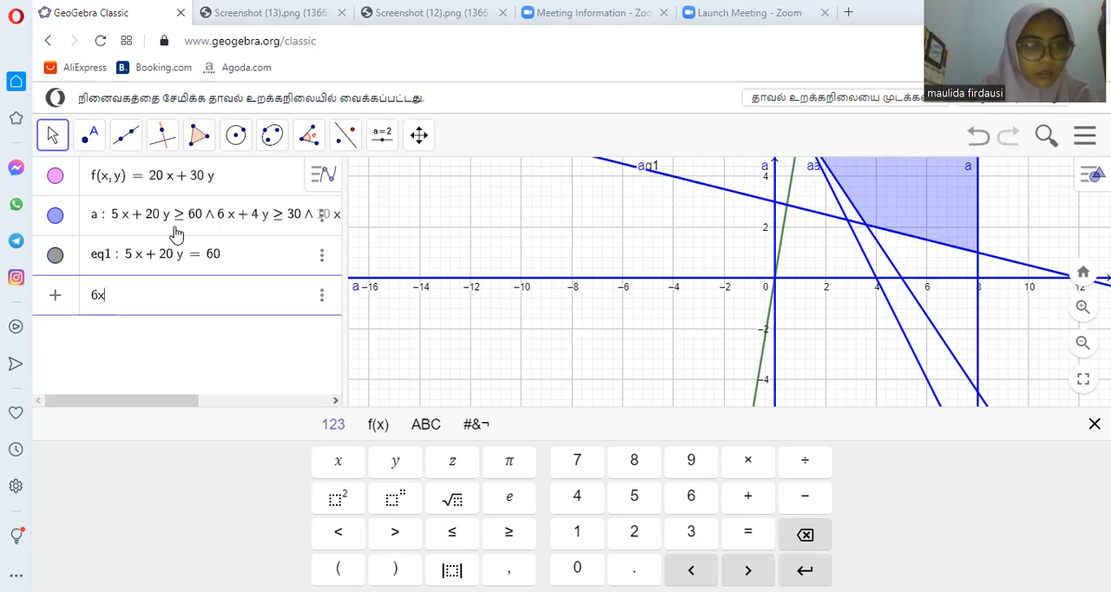
type("+ ")
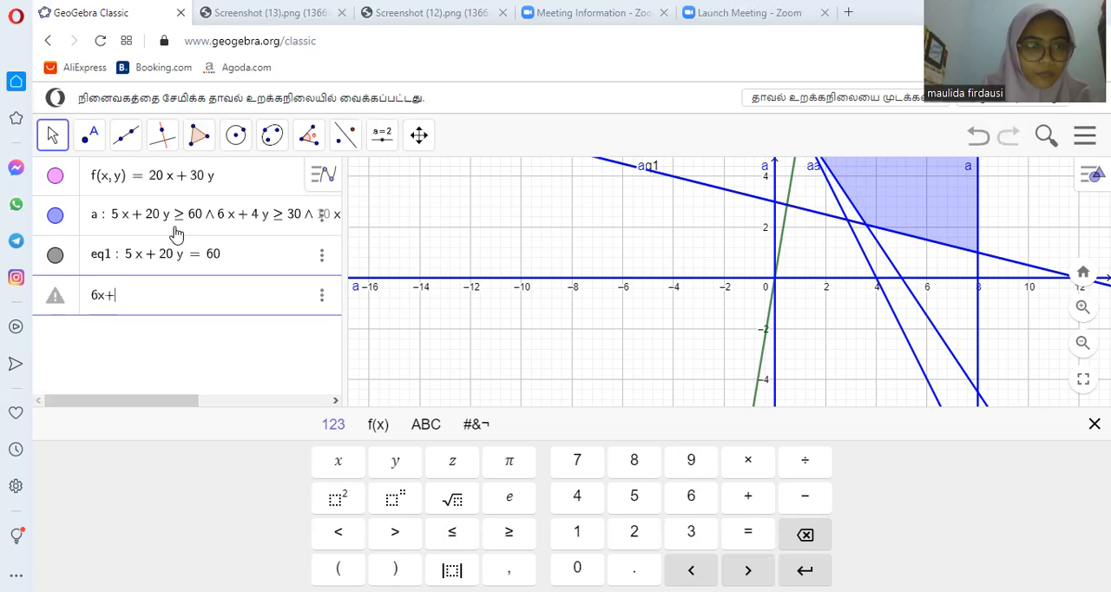
type("4 y")
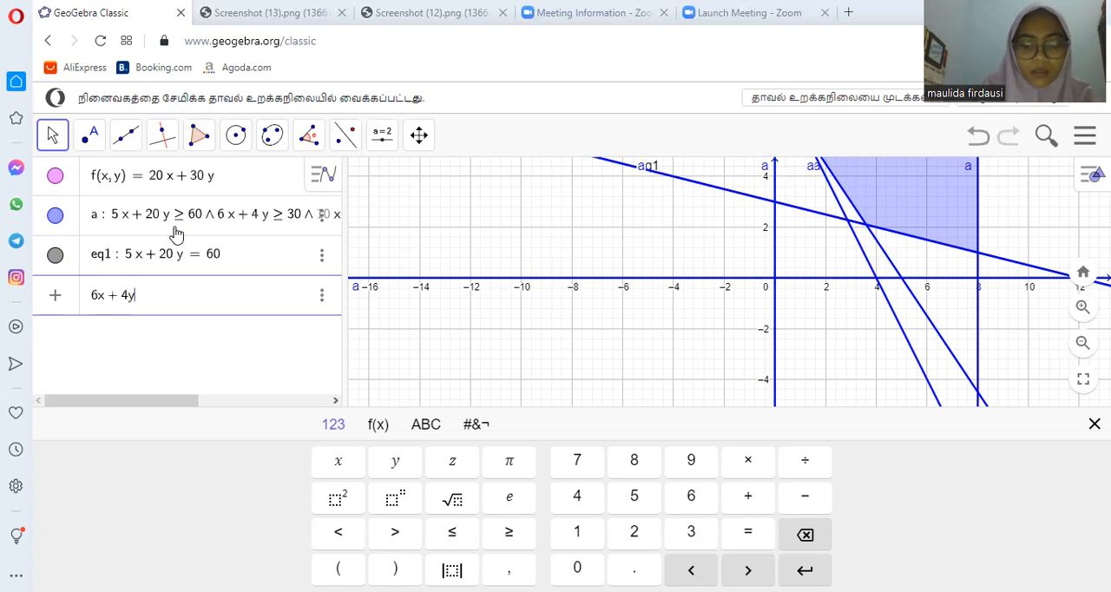
type(" = 30")
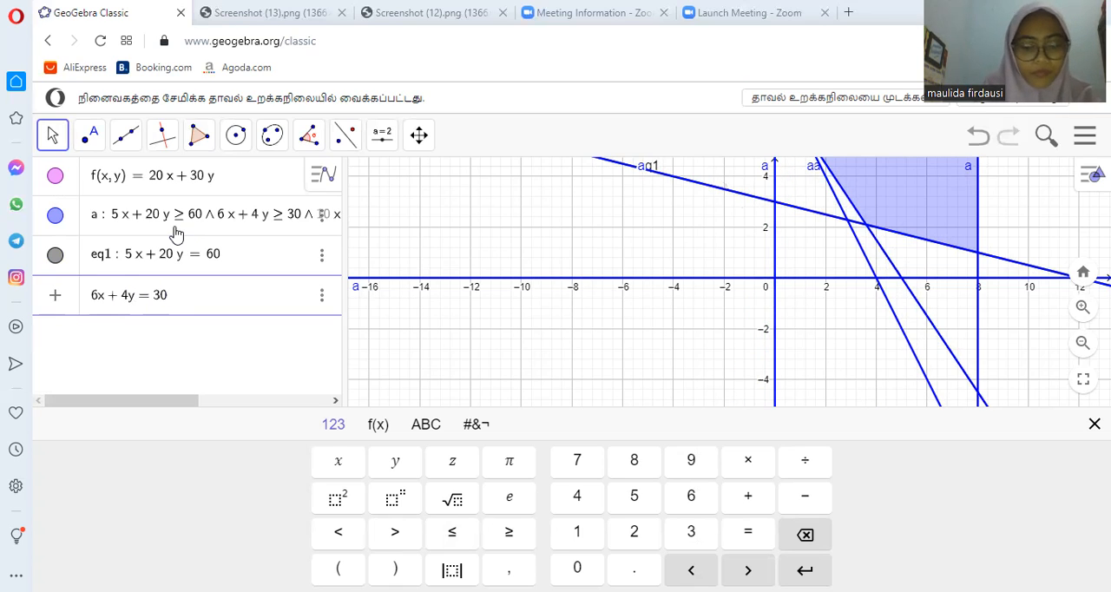
key("Return")
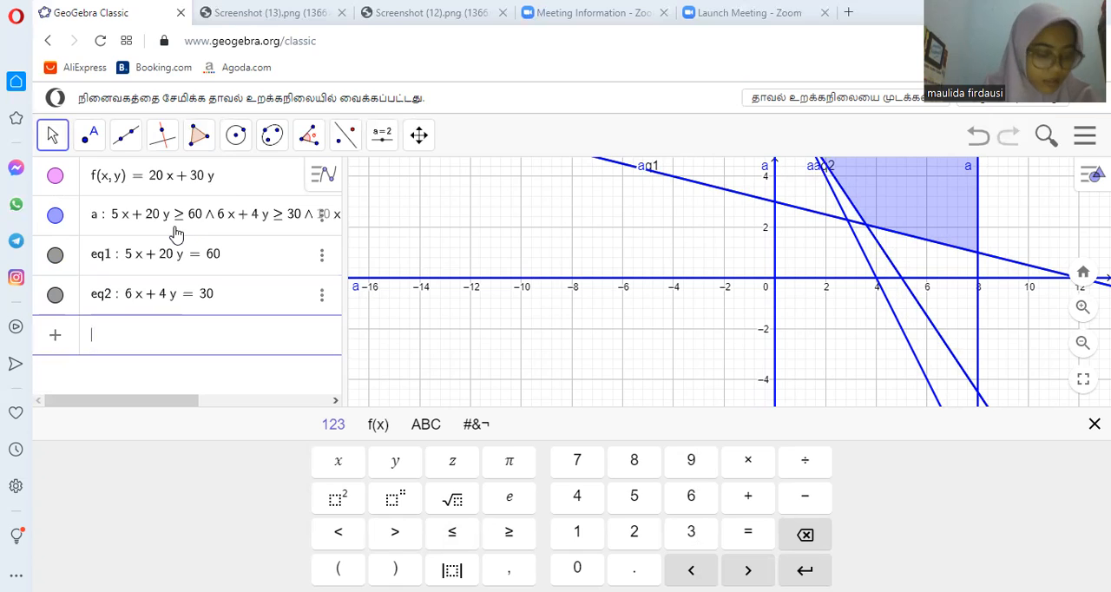
- Enter the third constraint's boundary line as the equation 10x + 5y = 40
type("1-")
key("BackSpace")
type("0 x + ")
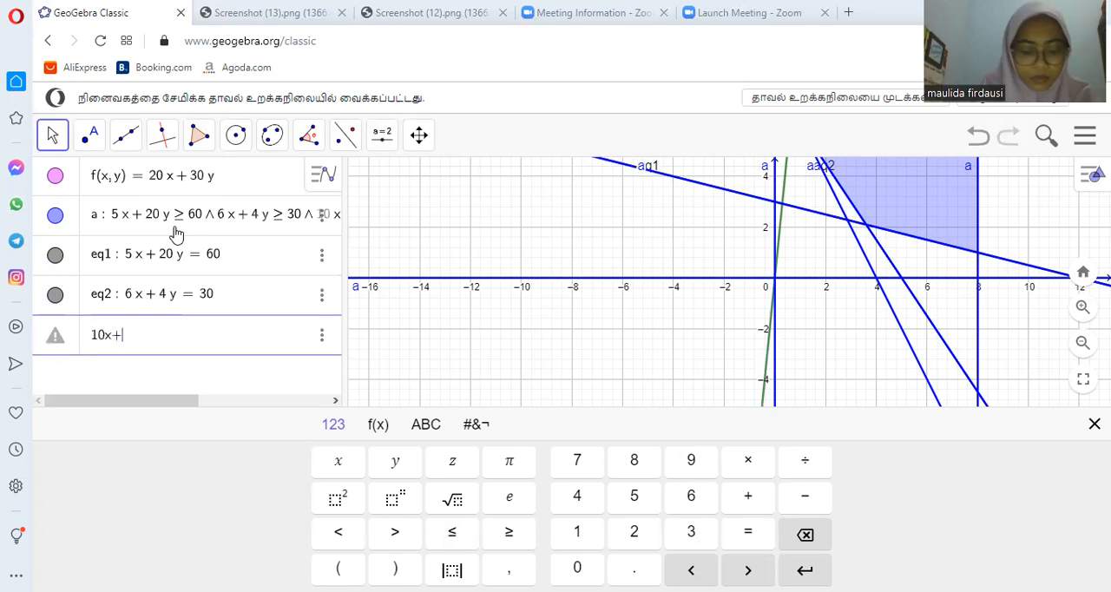
type("5")
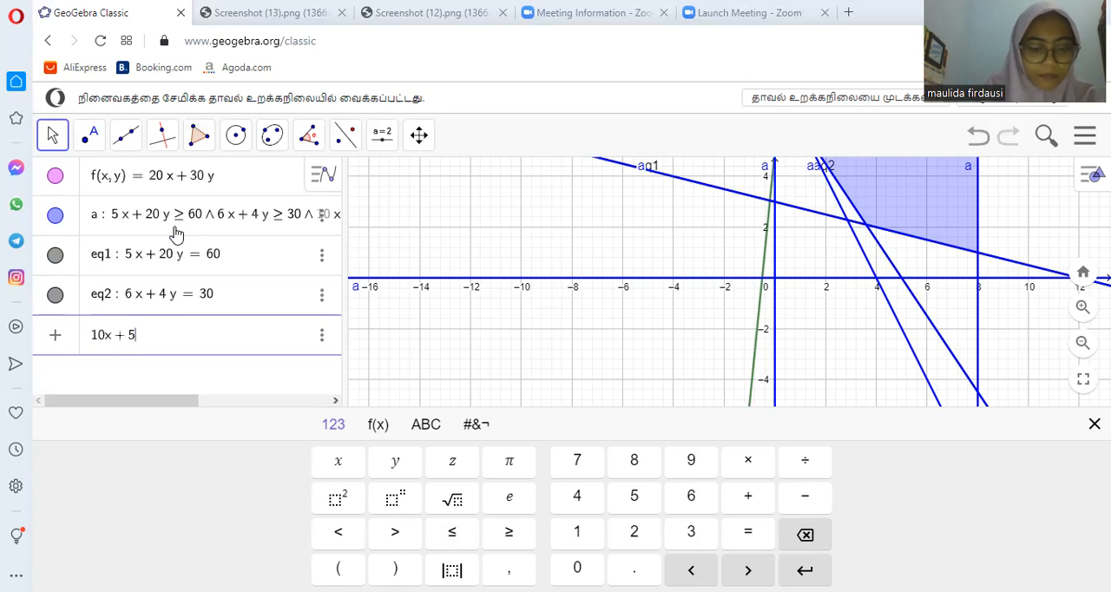
type(" y = 40")
key("Return")
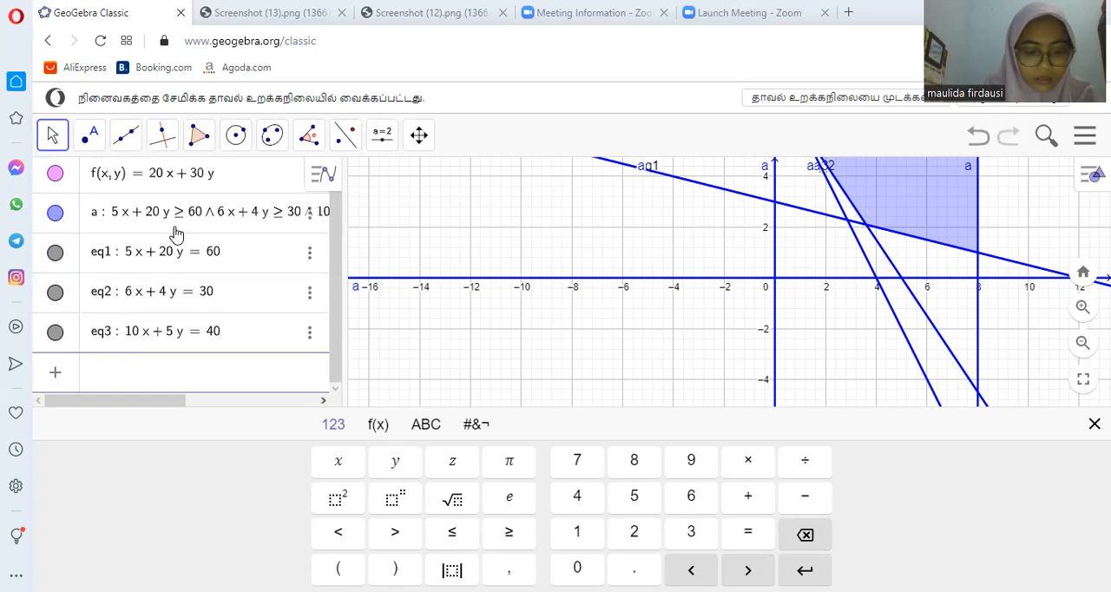
- Enter the boundary lines for the upper bounds as x = 8 and y = 12
type("x=8")
key("Return")
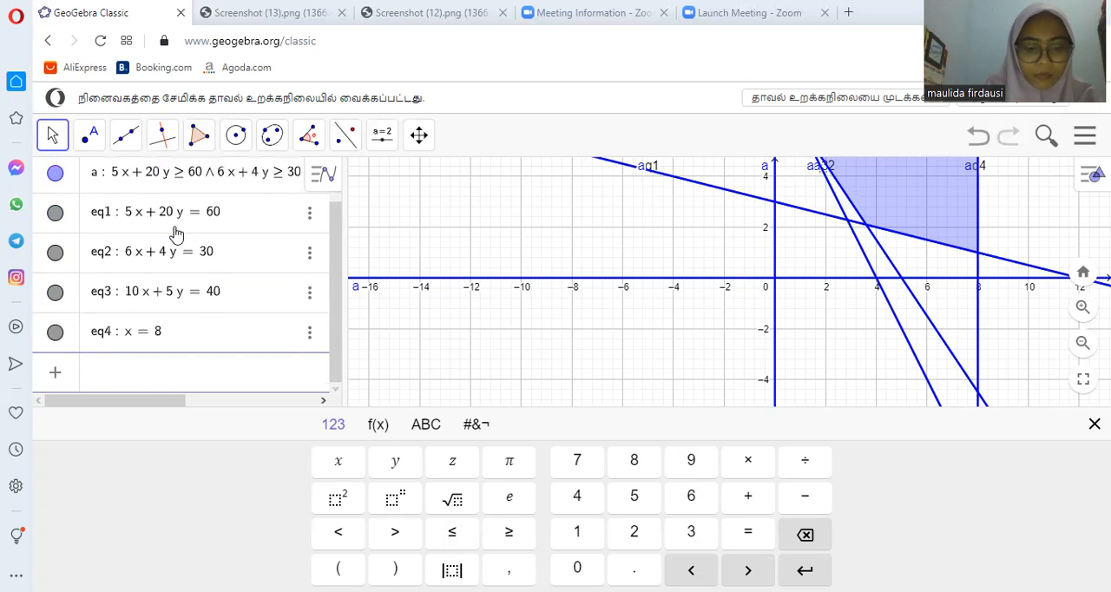
type("y = 12")
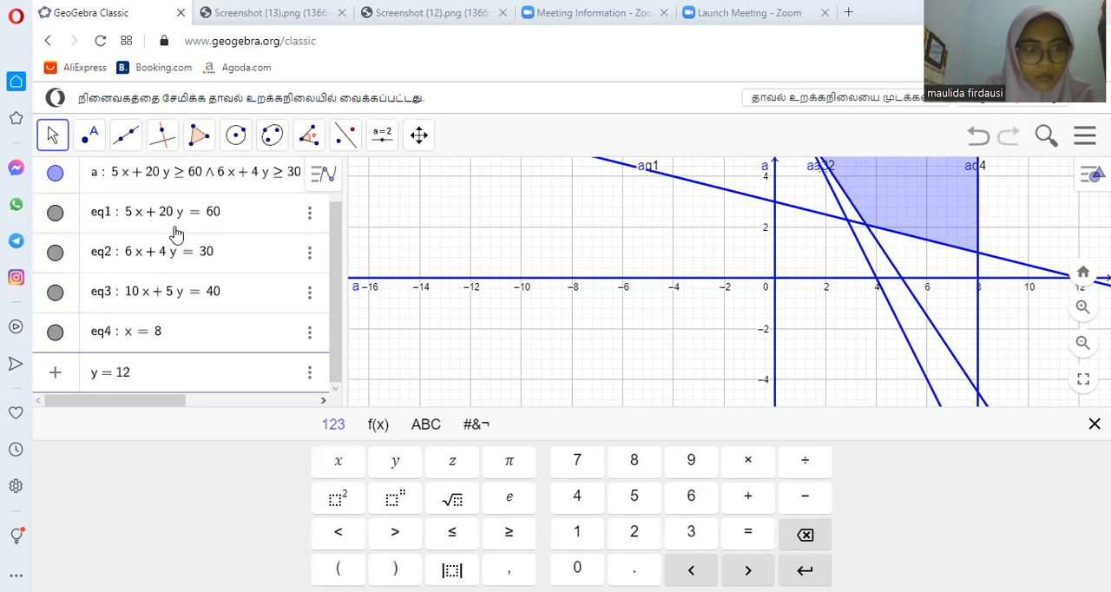
key("Return")
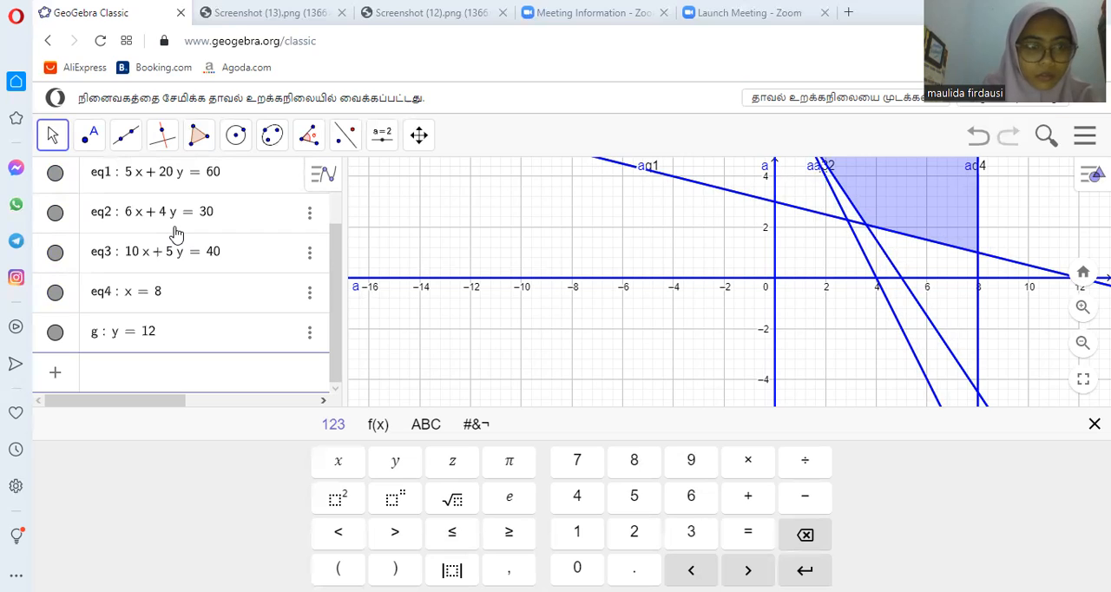
- Enter the boundary lines for the non-negativity conditions as x = 0 and y = 0
type("x")
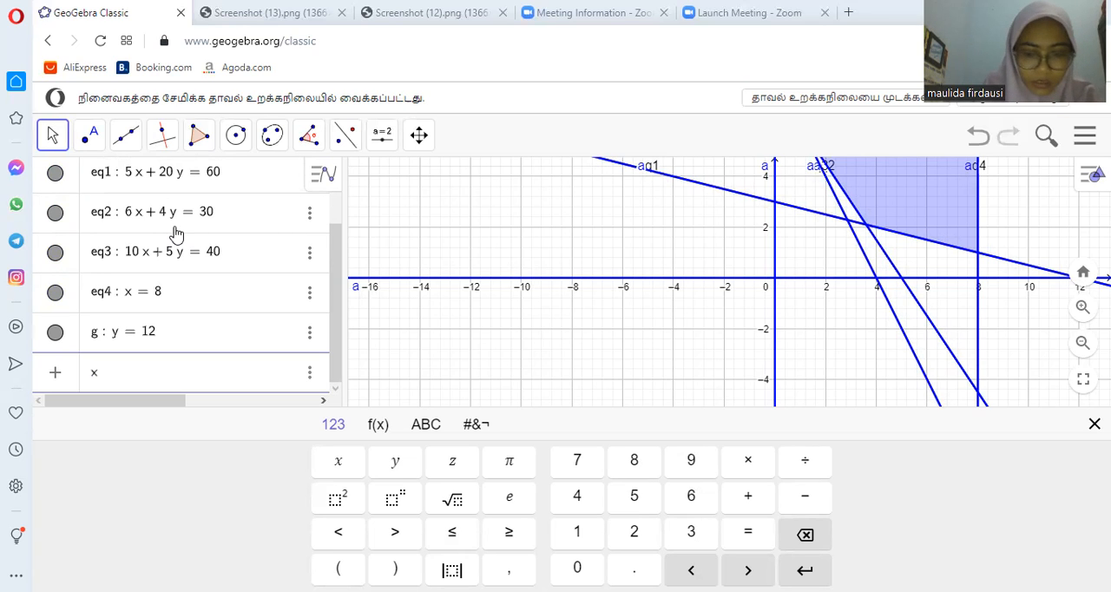
type(" = 0")
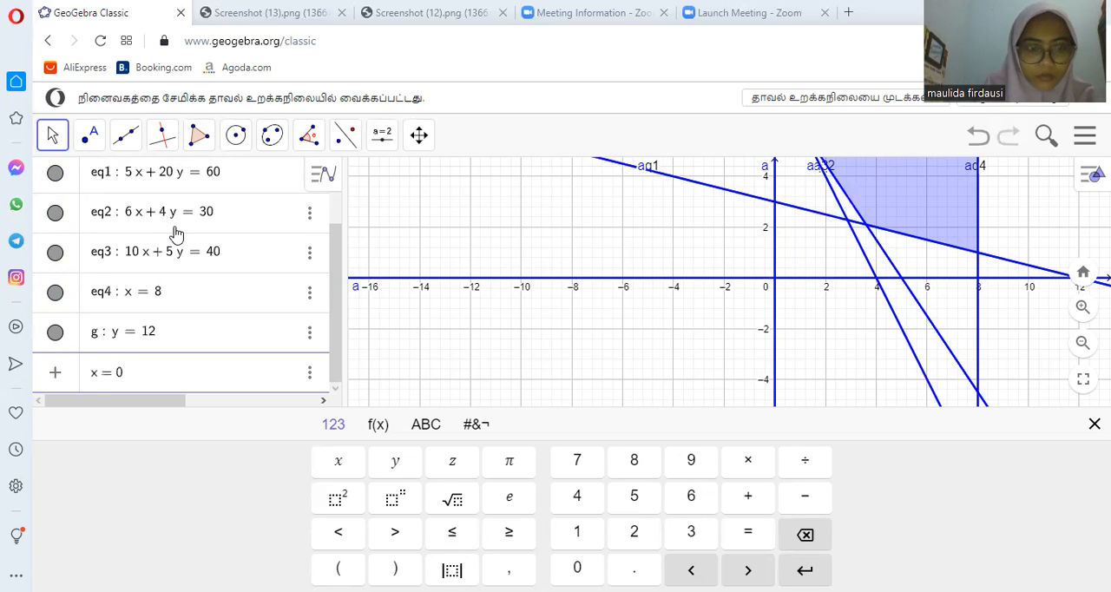
key("Return")
type("y=0")
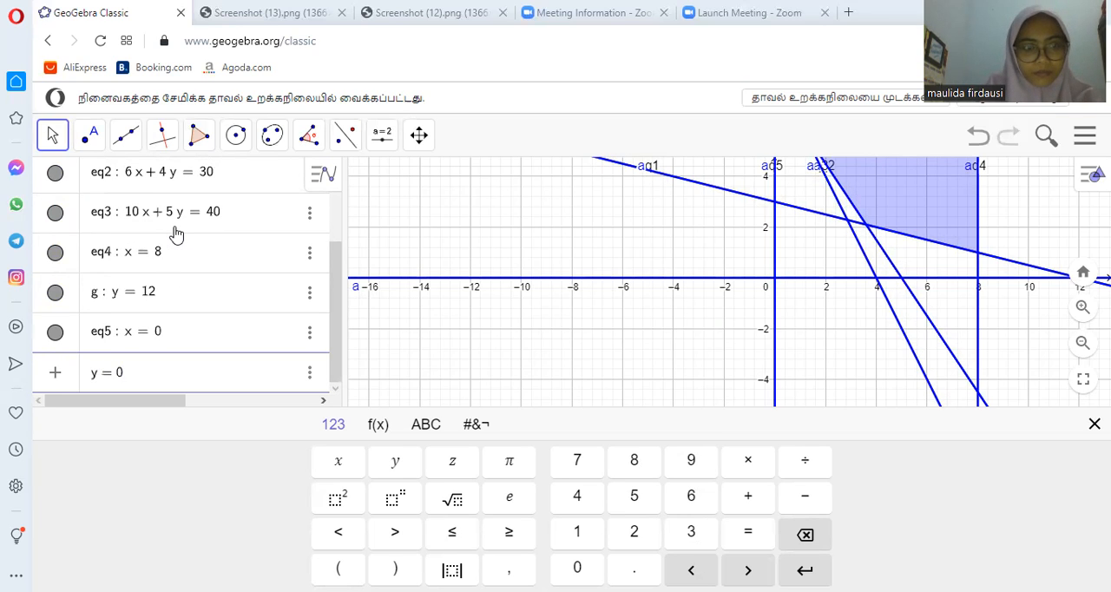
key("Return")
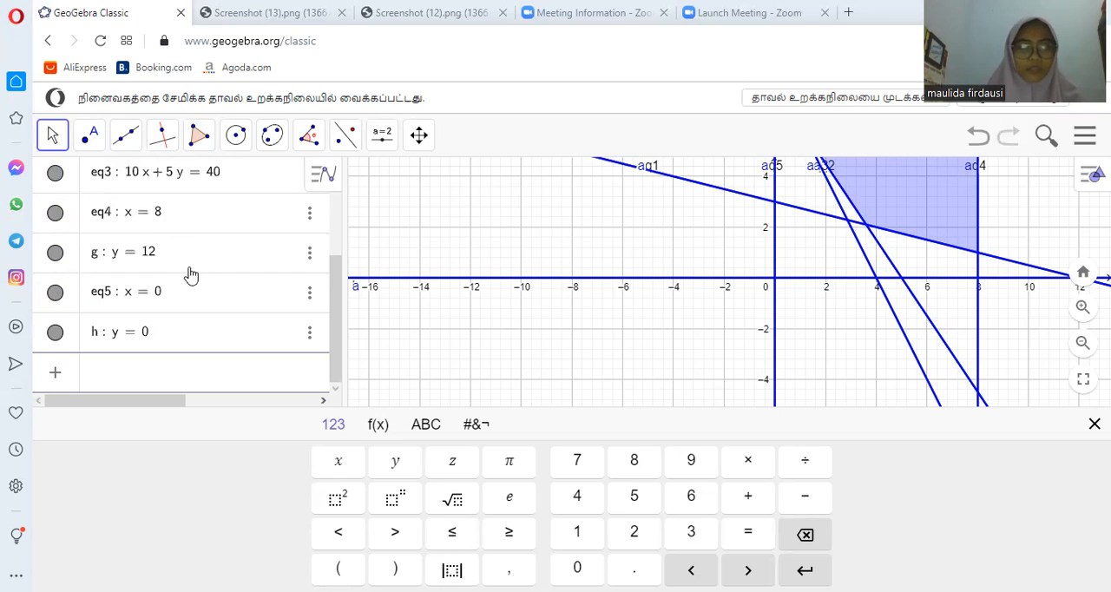
- With the Intersect tool, mark where the line 5x + 20y = 60 meets x = 8 and where it meets 6x + 4y = 30
scroll(191, 280, "up", 3)
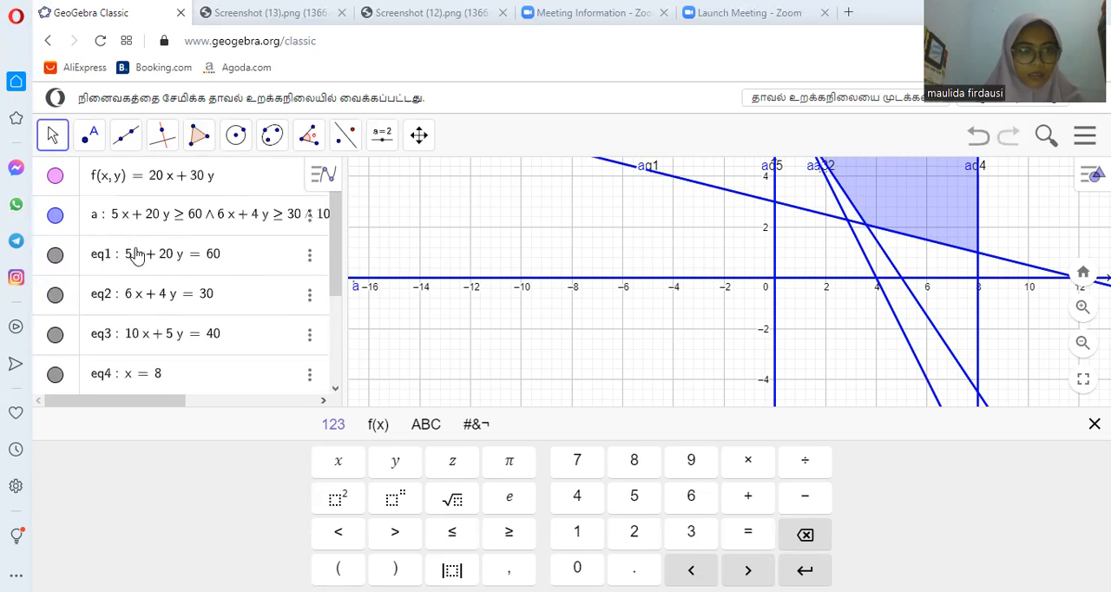
scroll(232, 337, "down", 3)
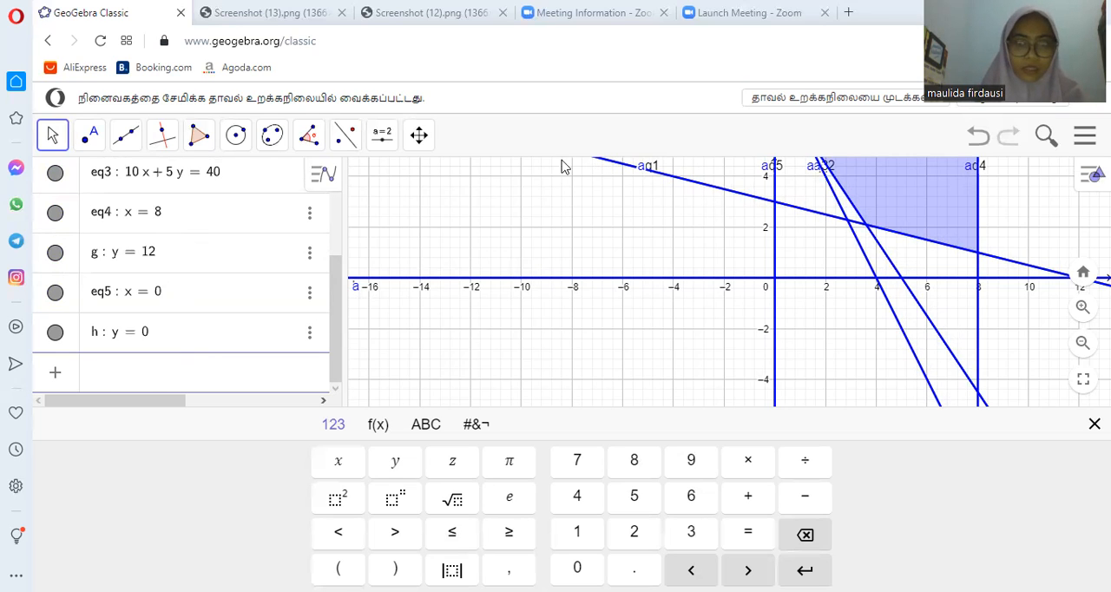
left_click(90, 141)
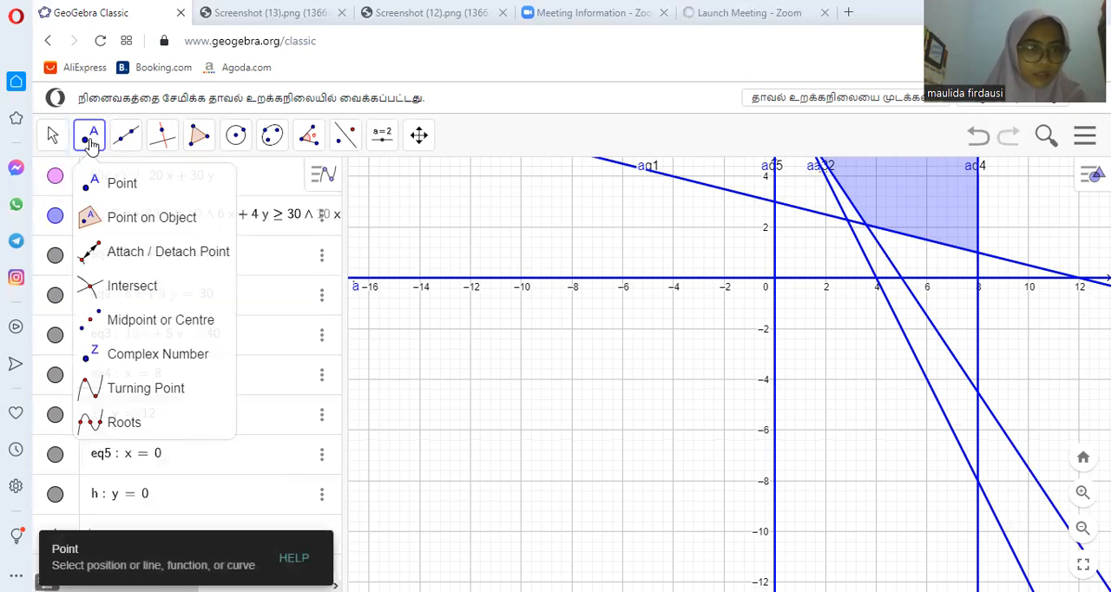
left_click(132, 290)
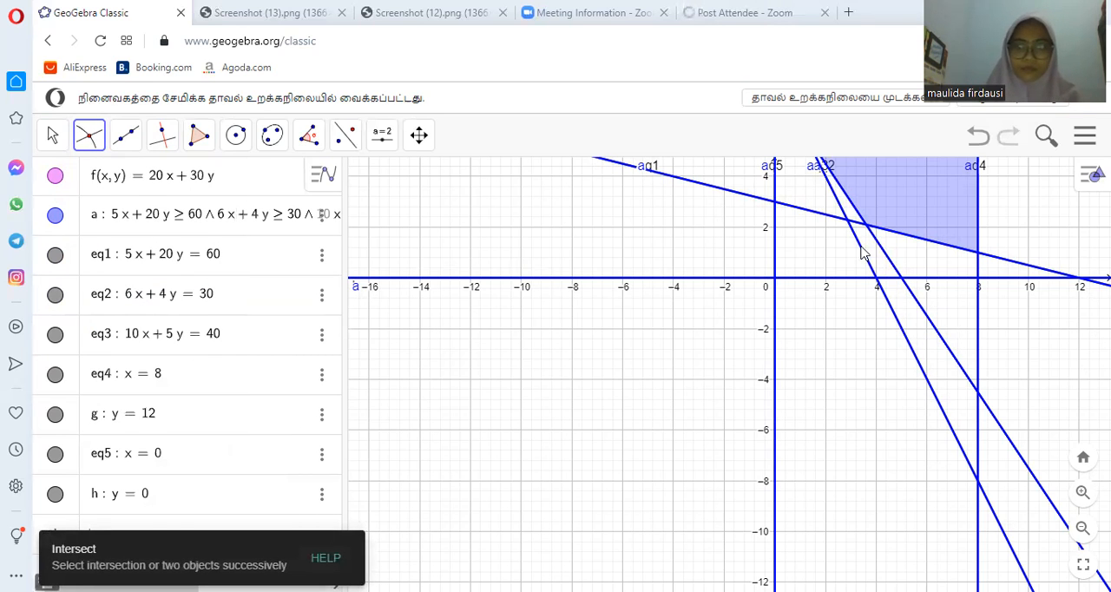
scroll(813, 348, "up", 1)
scroll(813, 349, "down", 3)
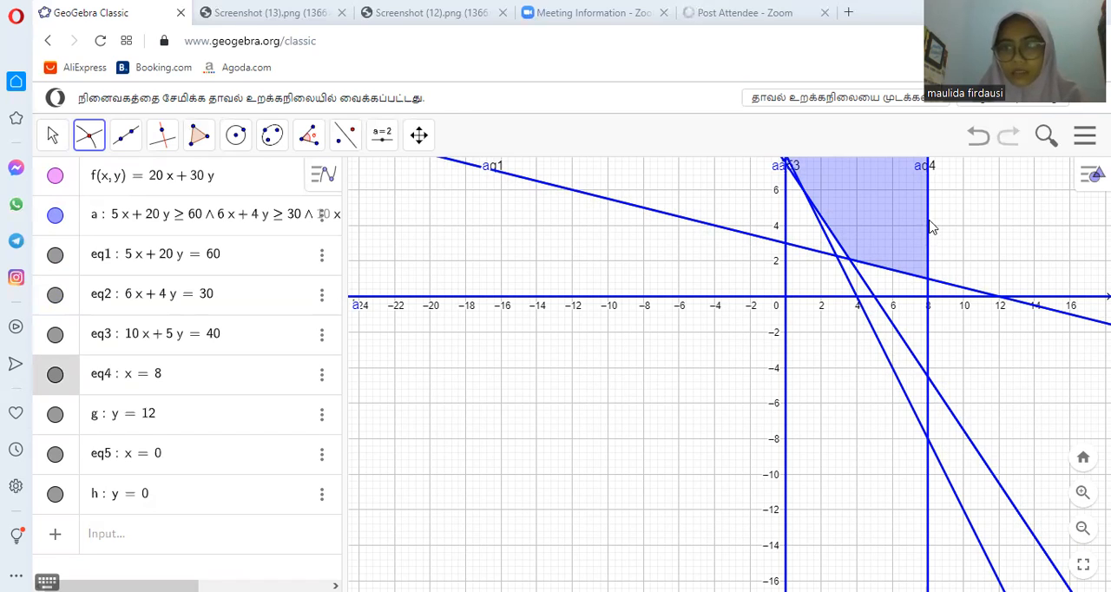
left_click(898, 275)
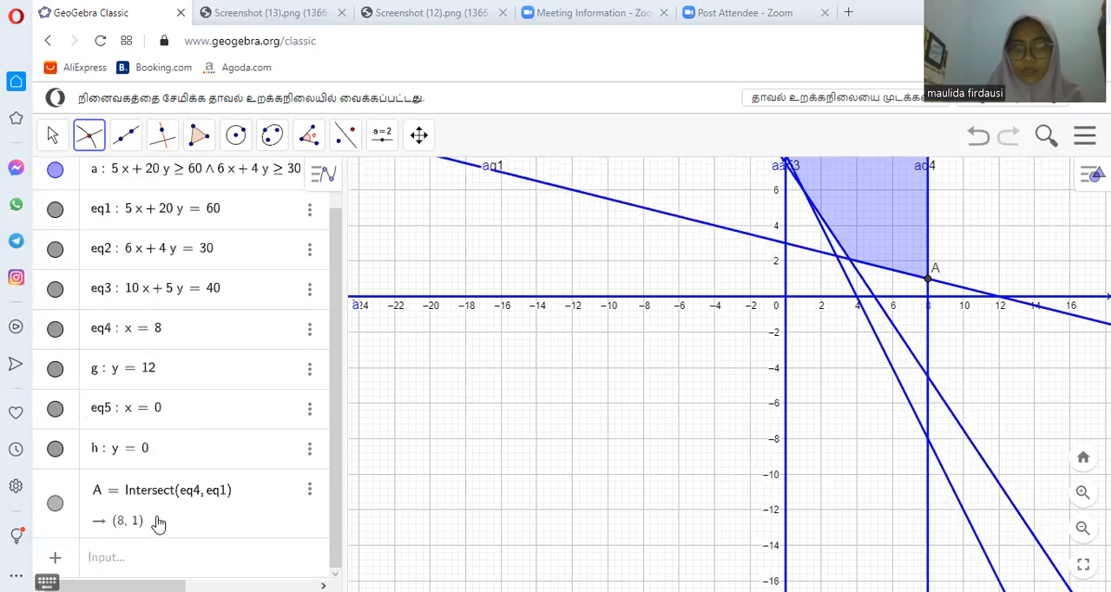
left_click(841, 250)
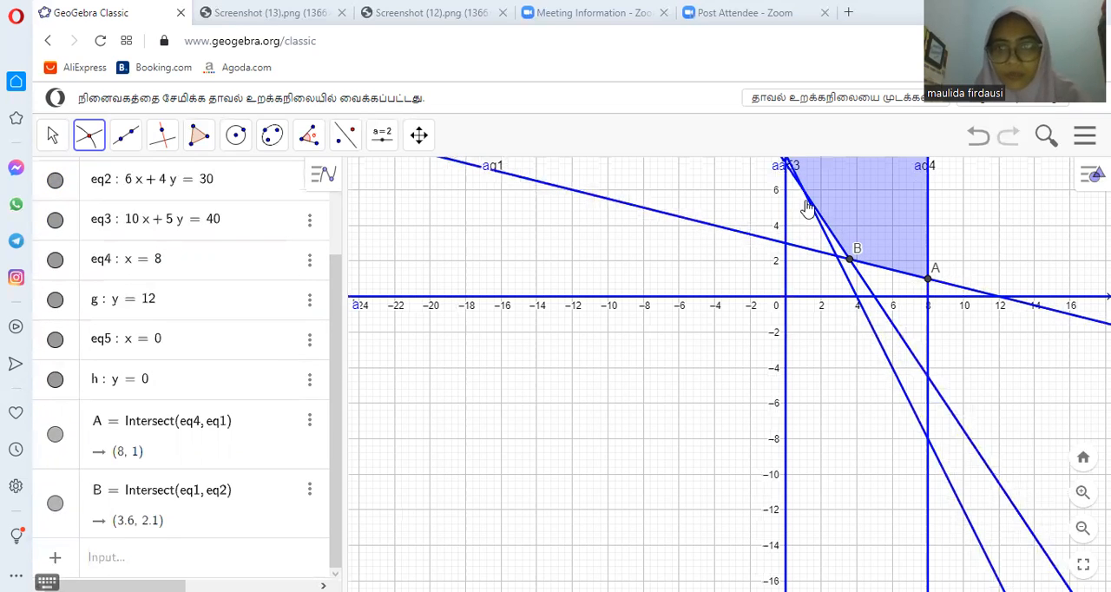
- Mark the intersection of x = 8 with y = 12 and the intersection of 10x + 5y = 40 with 6x + 4y = 30
scroll(814, 203, "down", 4)
scroll(811, 208, "down", 3)
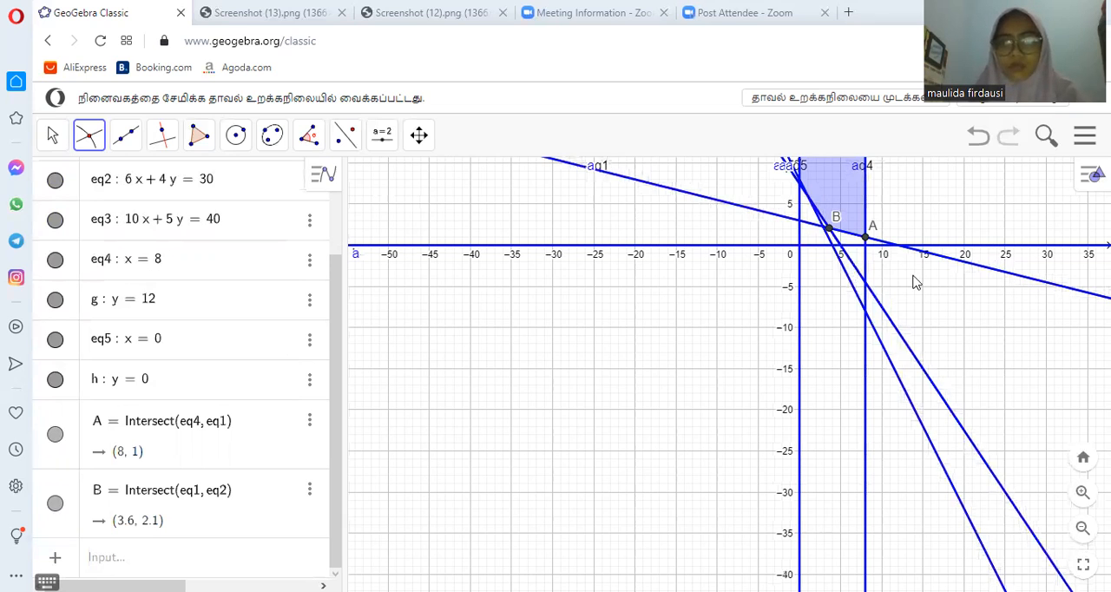
scroll(913, 282, "down", 2)
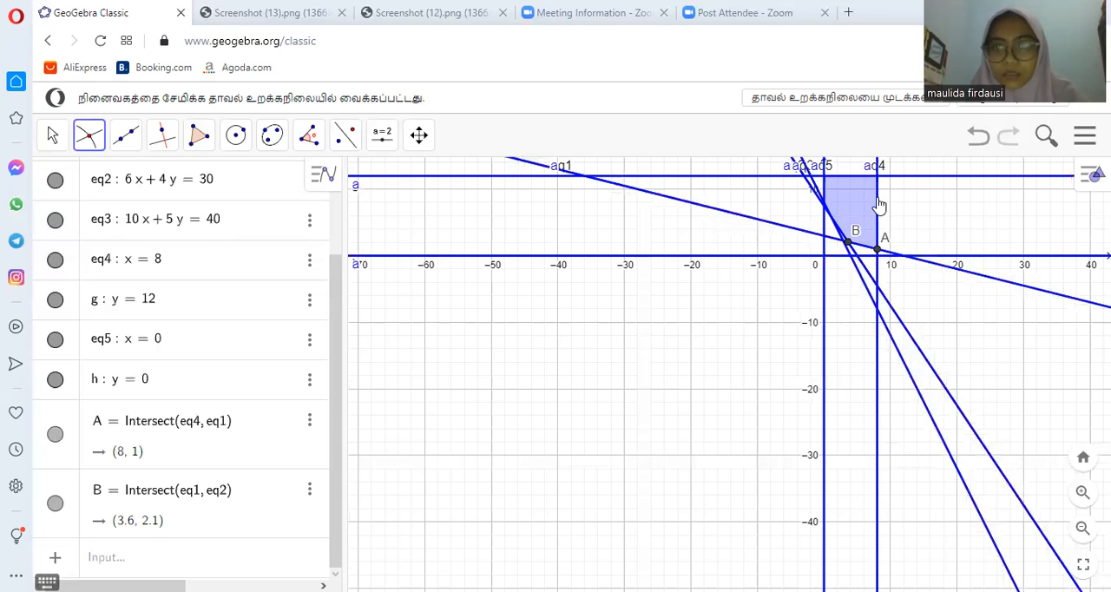
left_click(877, 207)
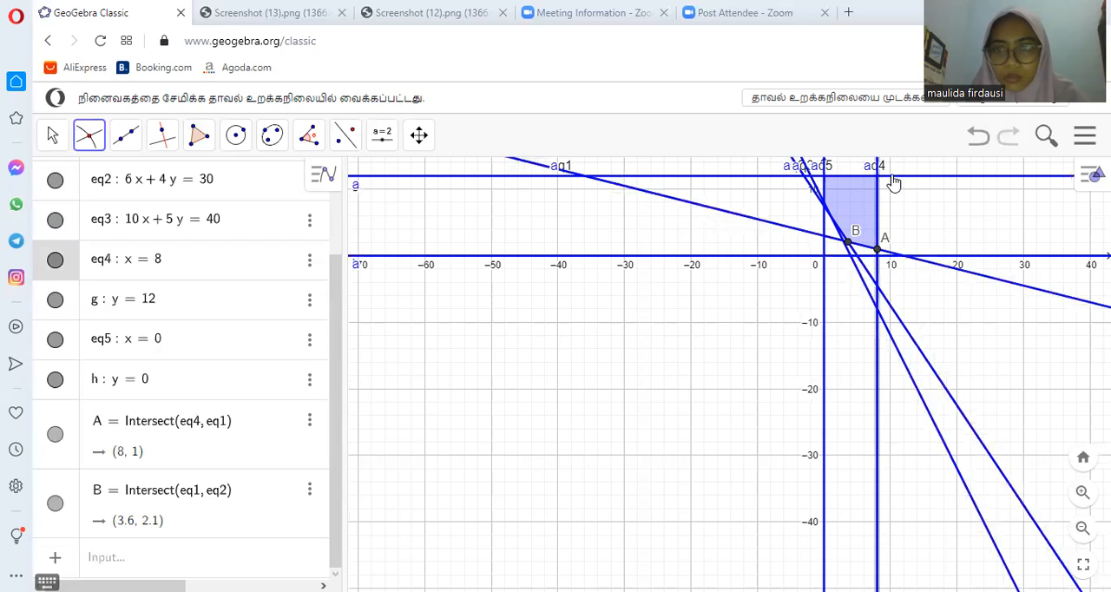
left_click(894, 180)
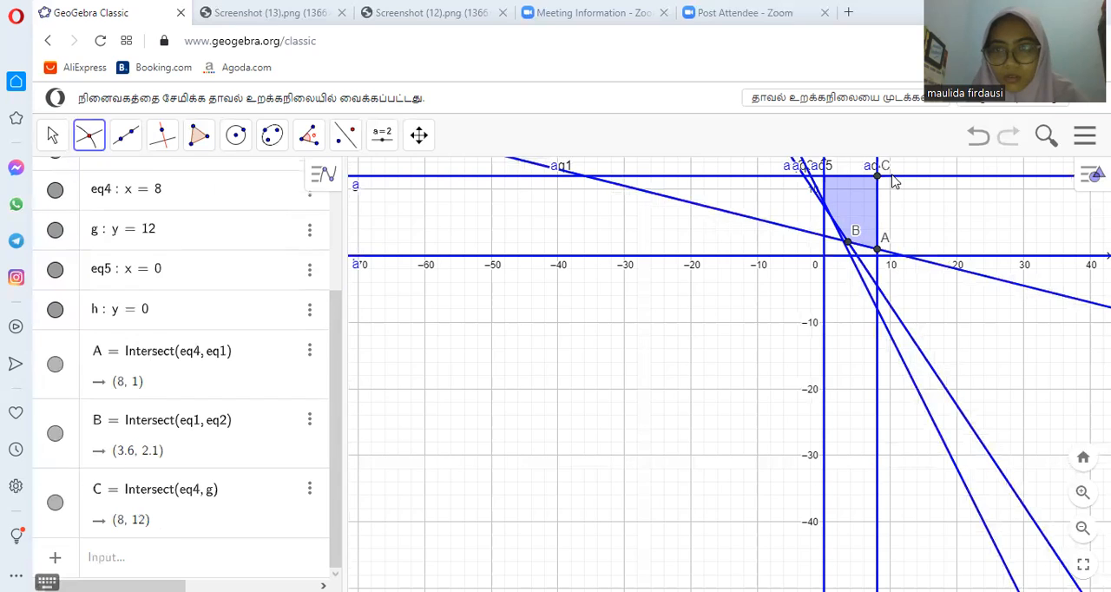
left_click(815, 189)
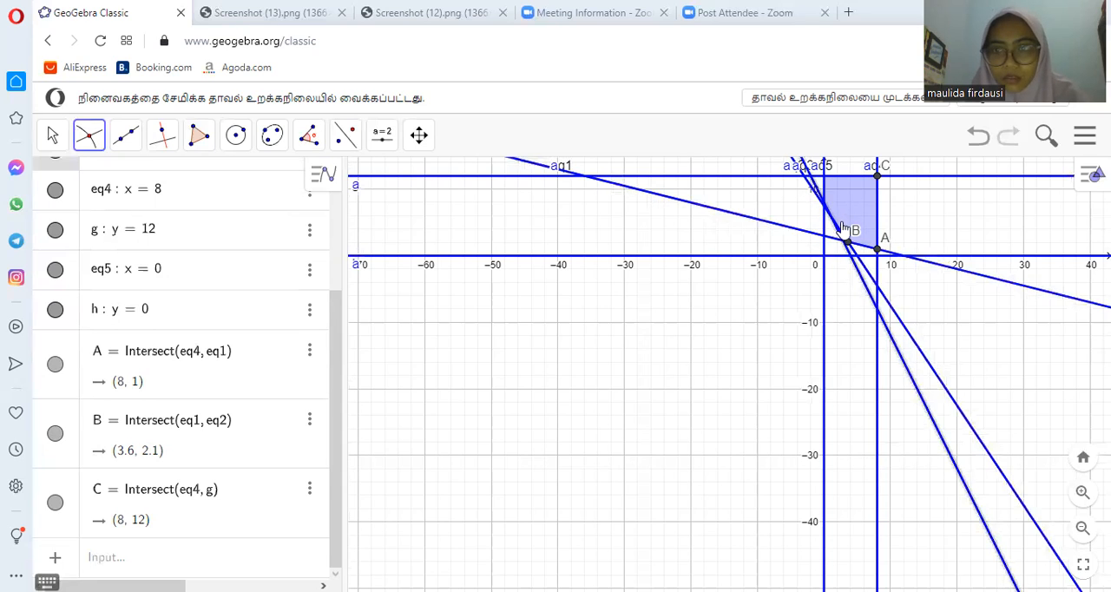
left_click(810, 191)
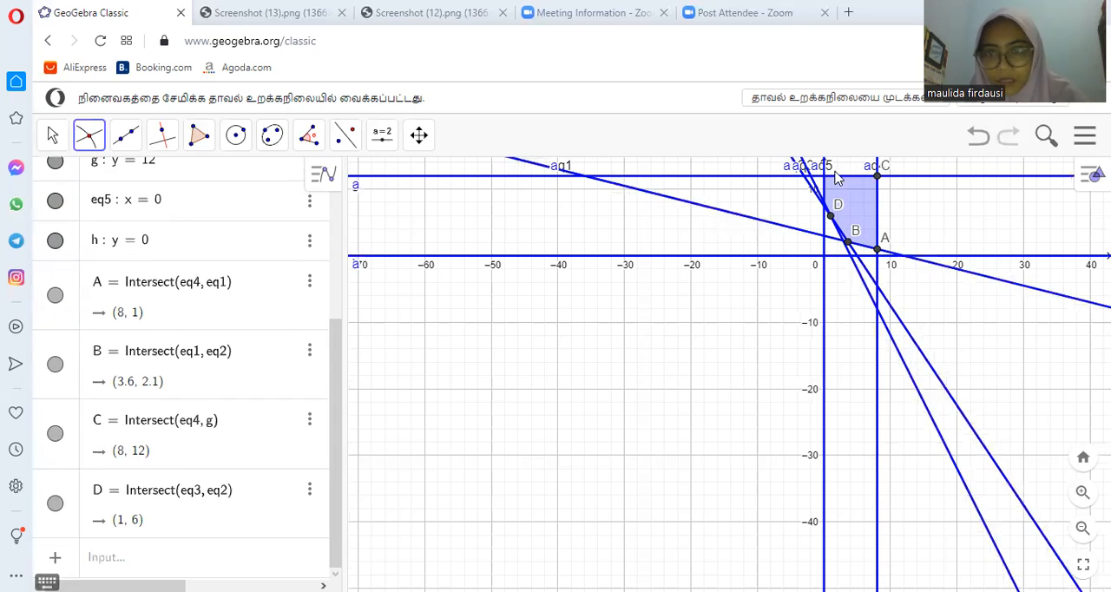
- Mark the intersection of the line y = 12 with the line x = 0
left_click(838, 179)
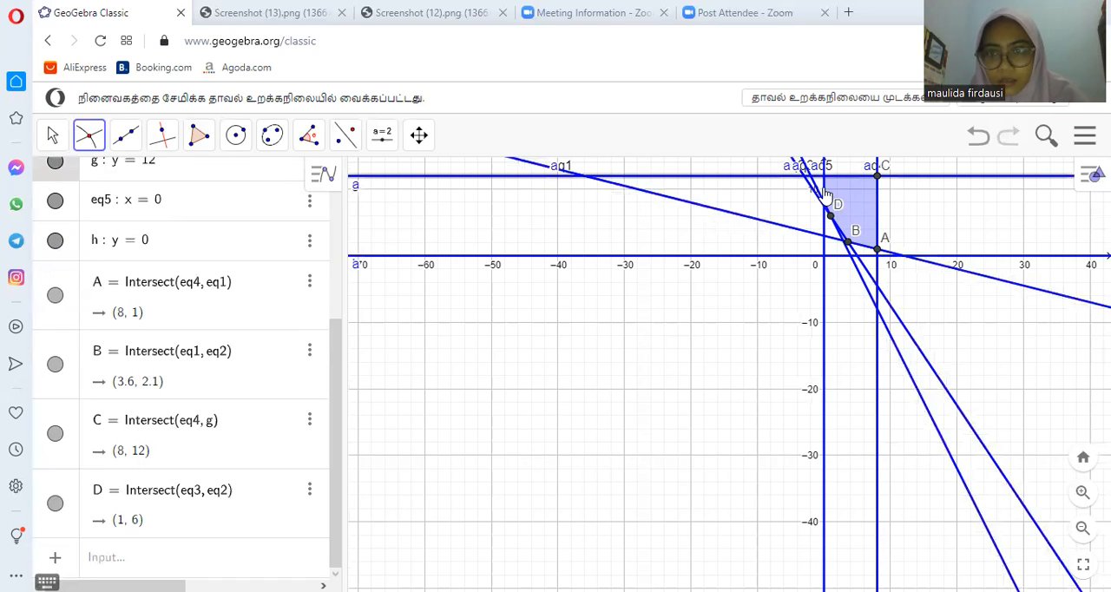
left_click(824, 194)
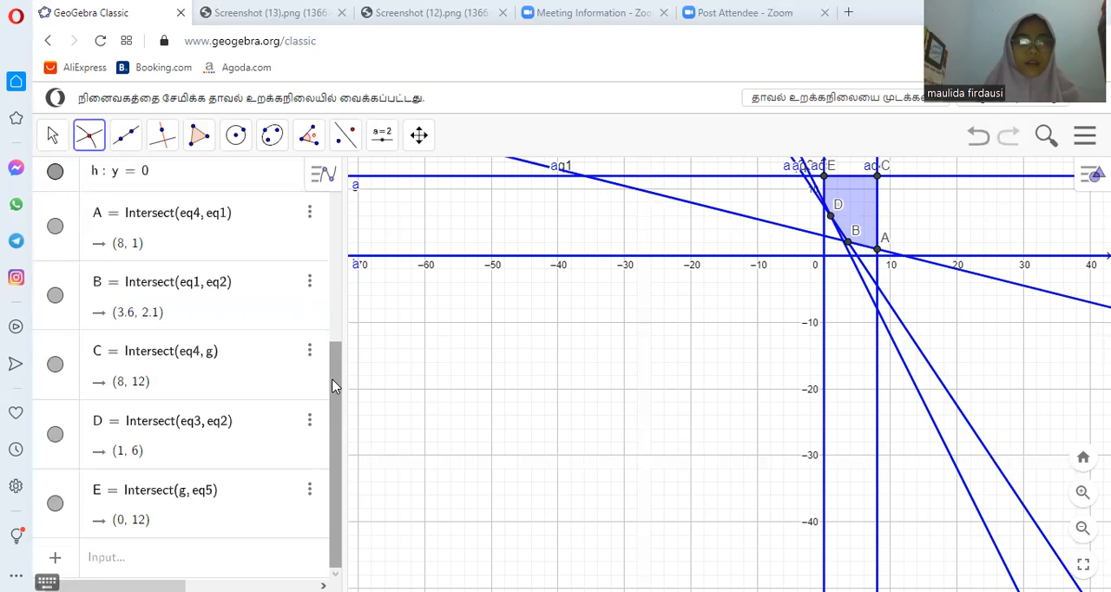
- Check the objective function and constraints on the answer slide in Screenshot (12).png, and return to the GeoGebra graph
left_click(127, 561)
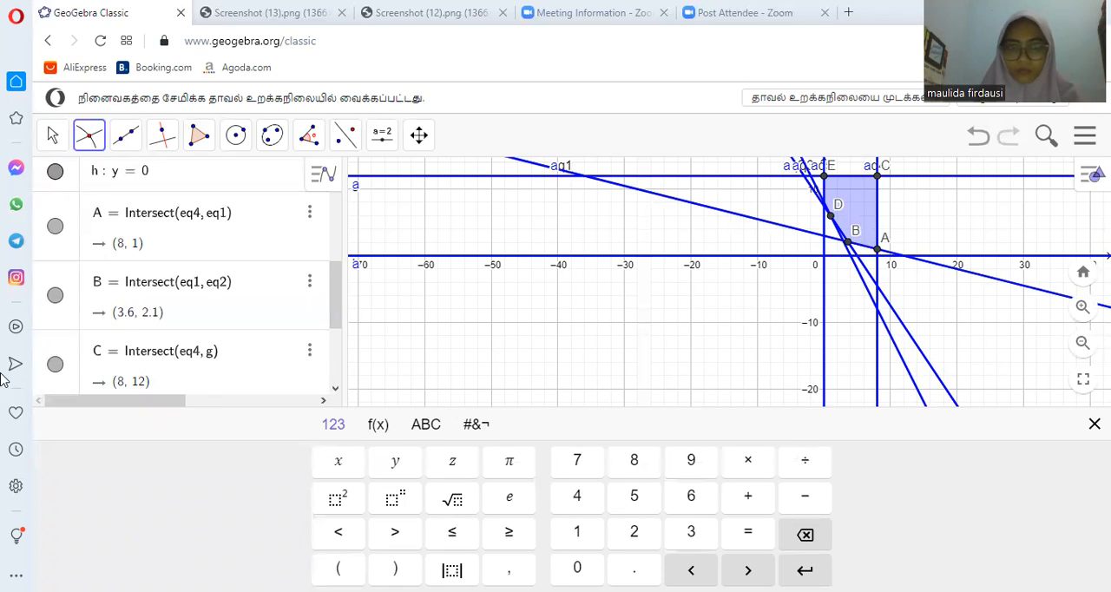
left_click(335, 330)
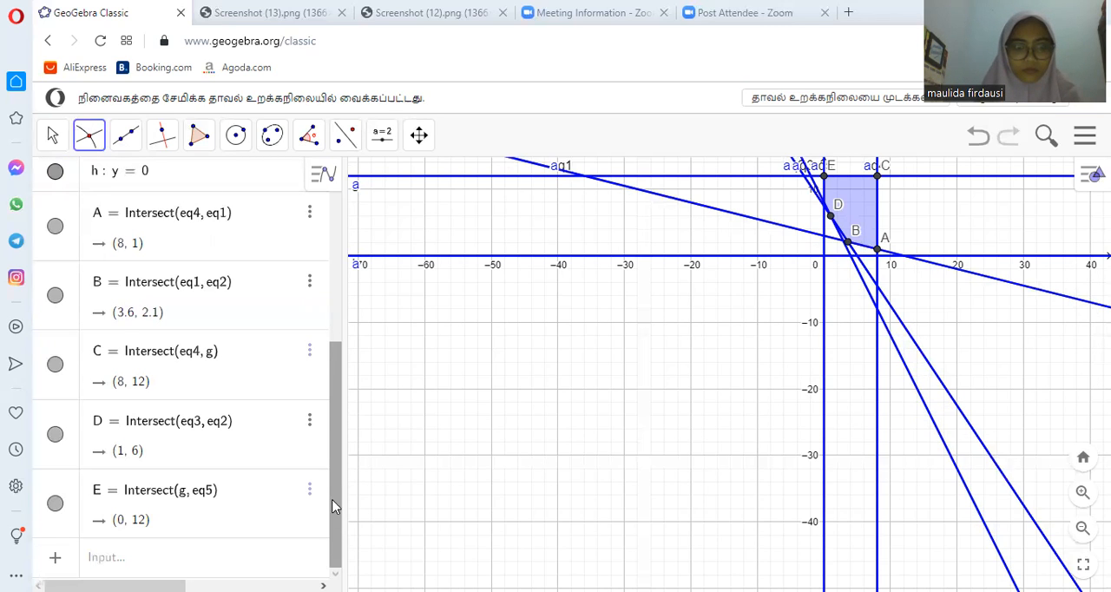
left_click(228, 556)
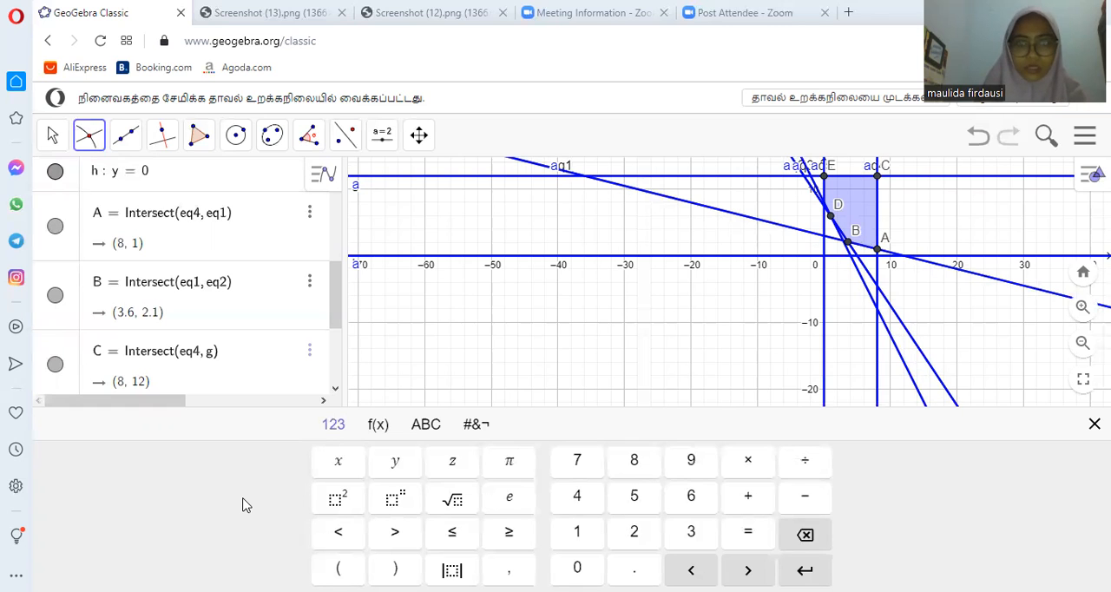
left_click(458, 9)
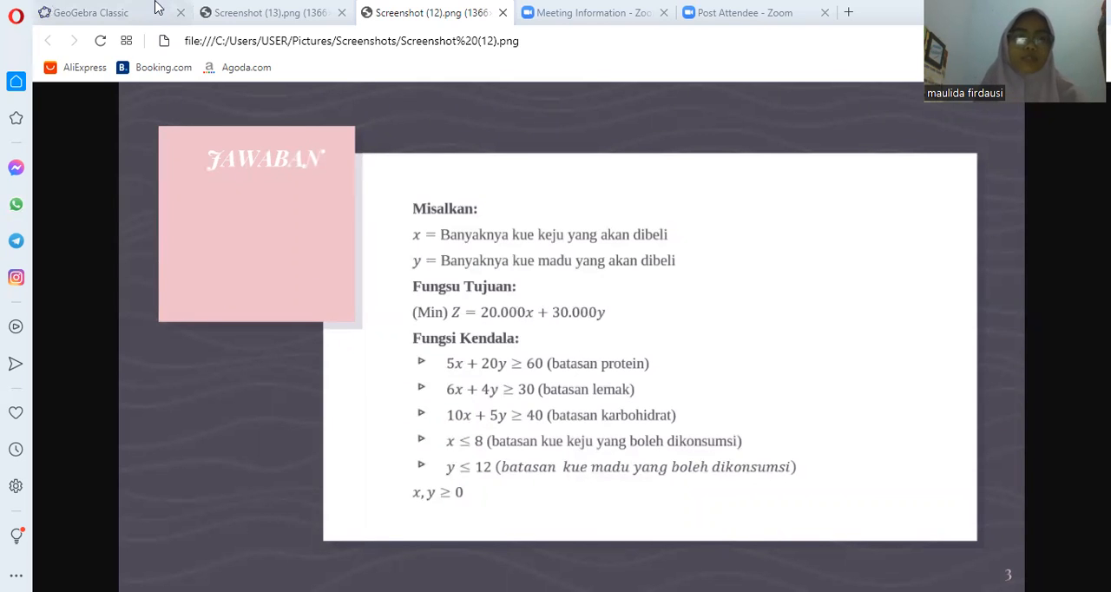
left_click(113, 16)
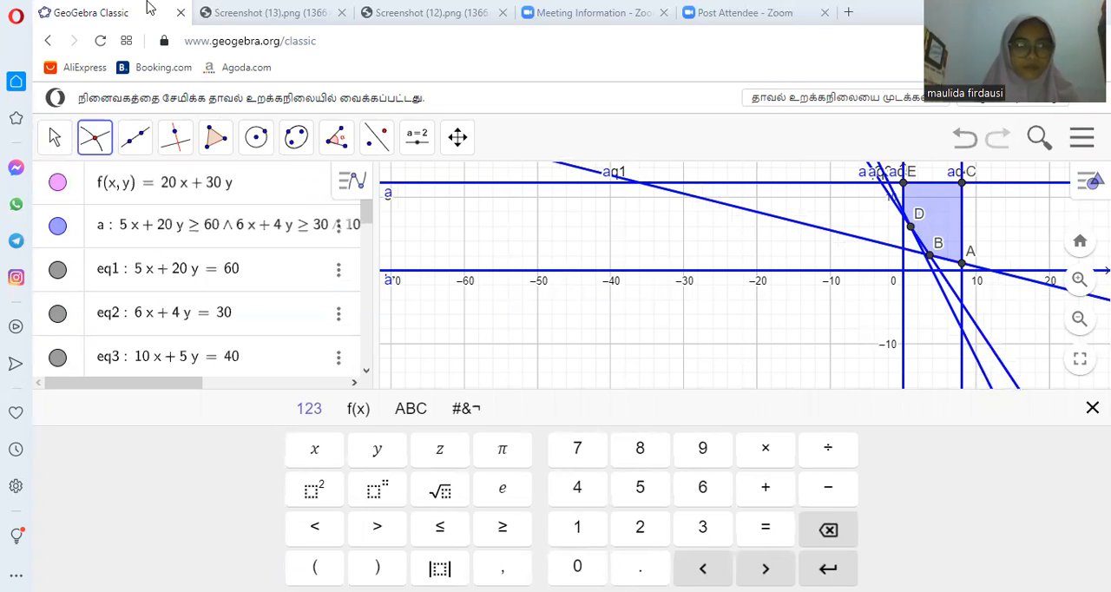
- Enter a trial objective line as 20x + 30y = 50 in a new algebra row
left_click(1092, 407)
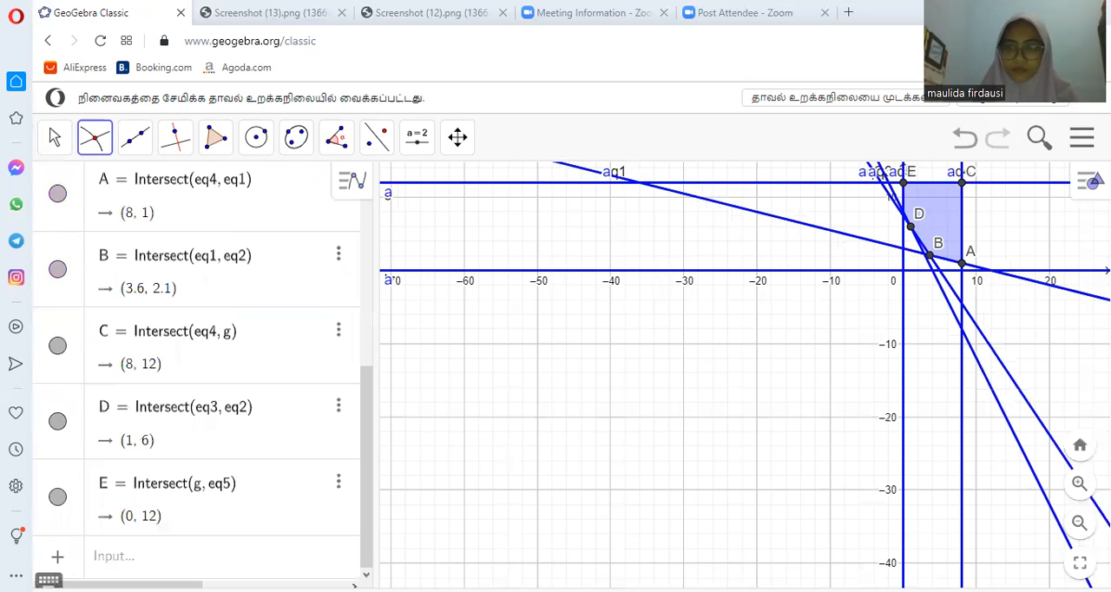
left_click(139, 564)
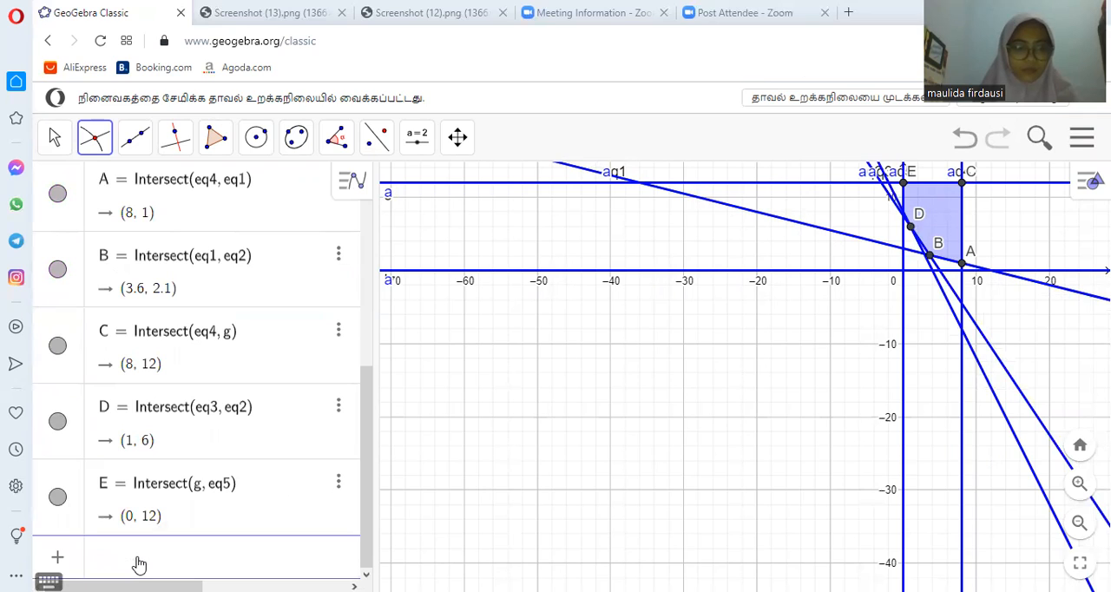
type("20x + 30y =")
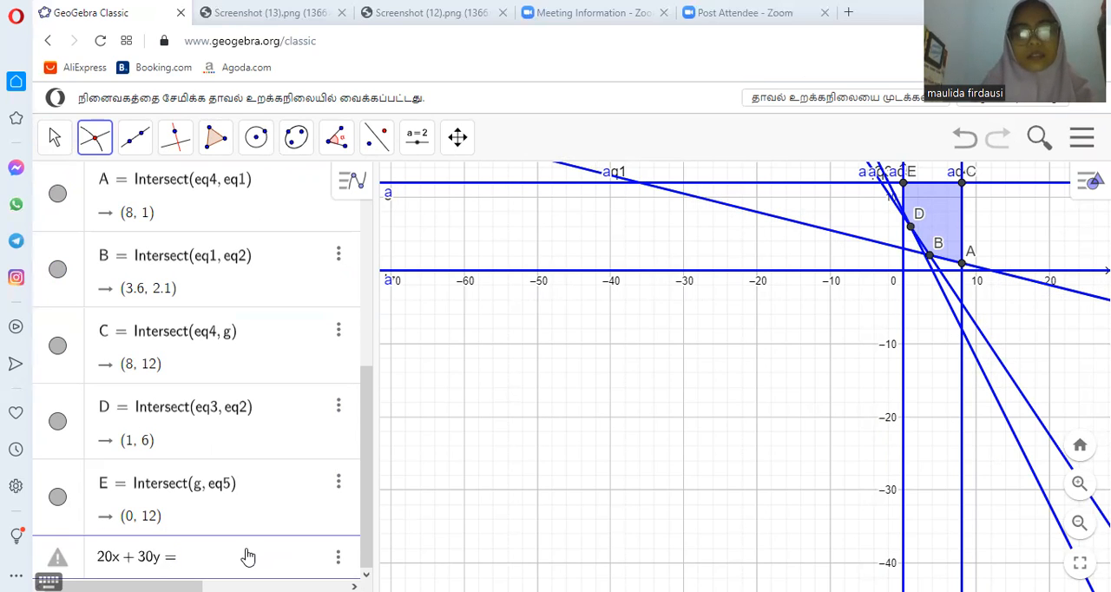
type("50")
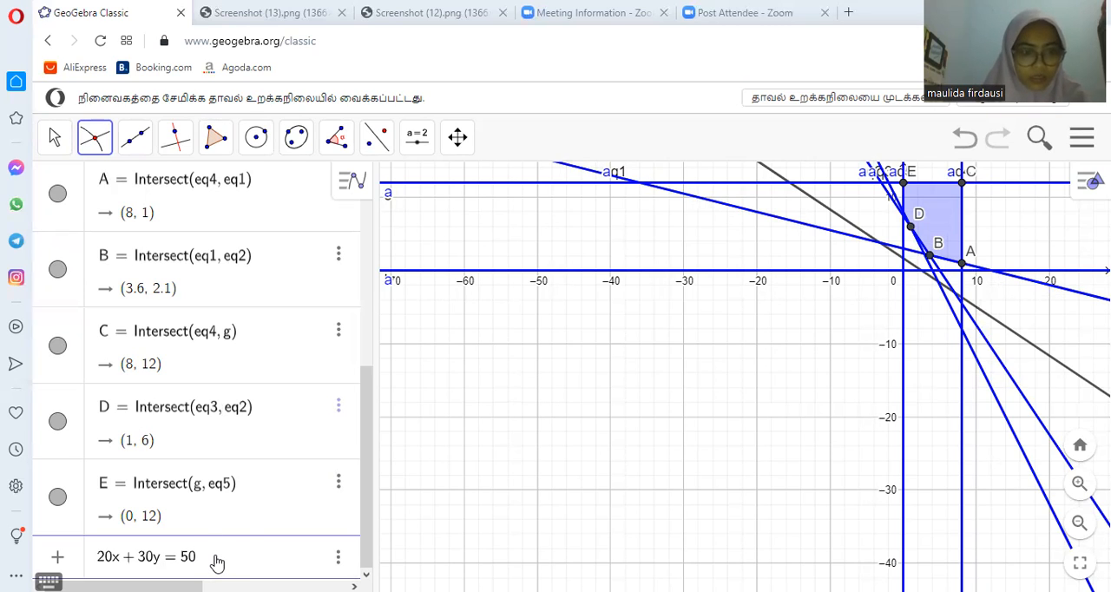
- Change the constant of the objective line to 135 and add the line 20x + 30y = 135 to the graph
key("BackSpace")
key("BackSpace")
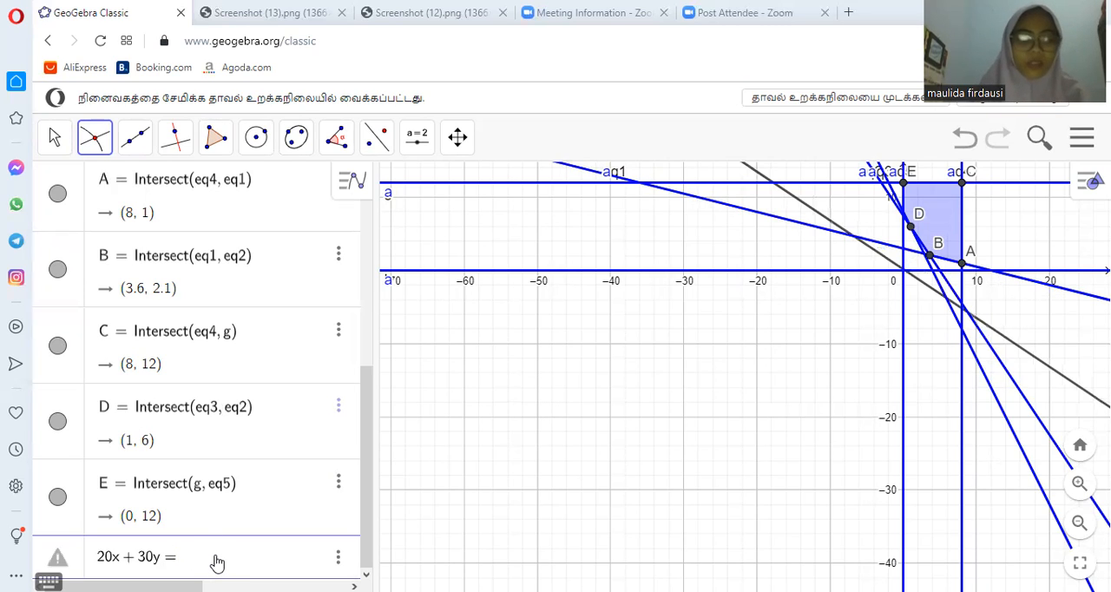
type("135")
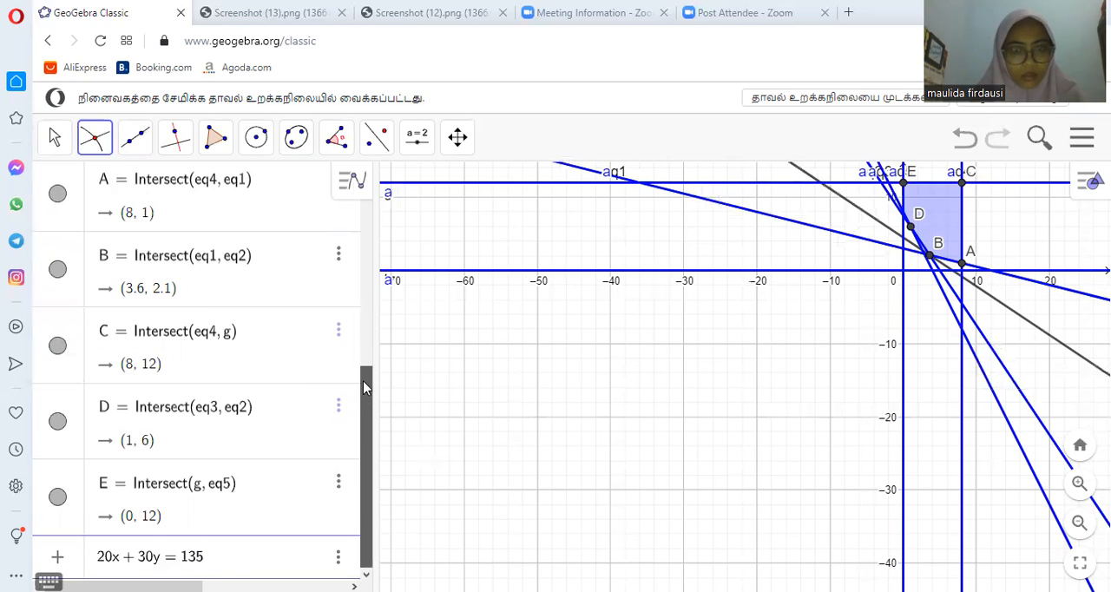
key("Return")
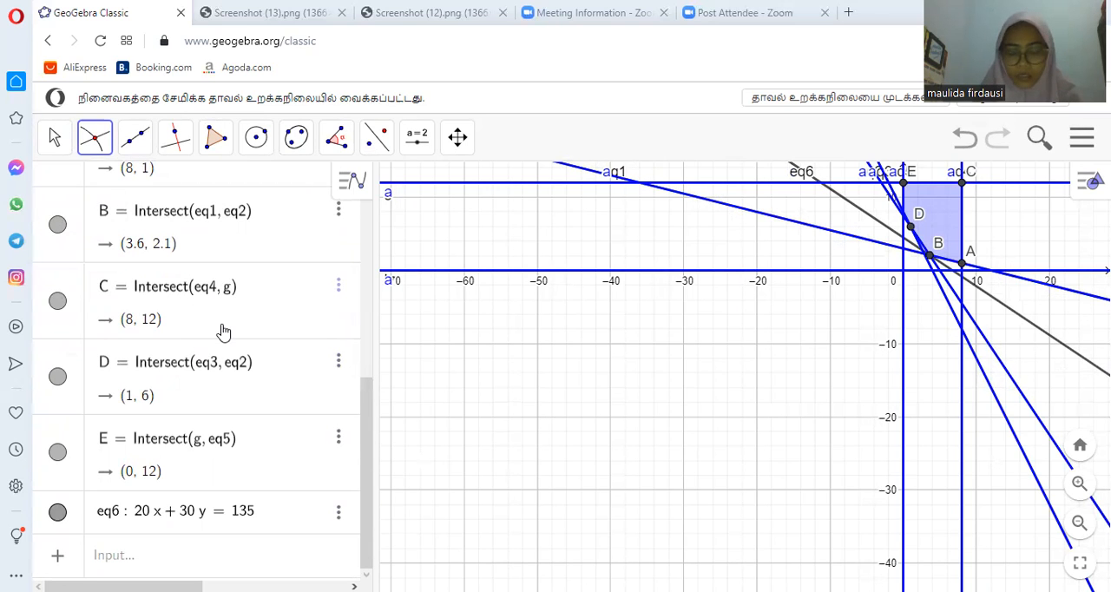
- Review the problem statement and the mathematical model on the two slide images, and return to the GeoGebra graph
key("ctrl+Tab")
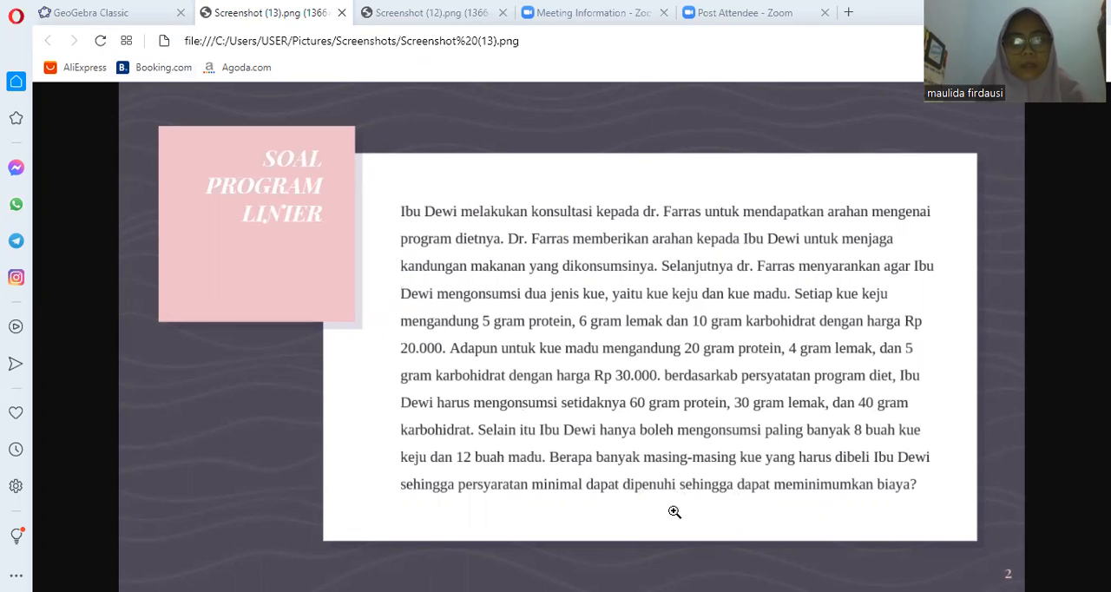
left_click(65, 12)
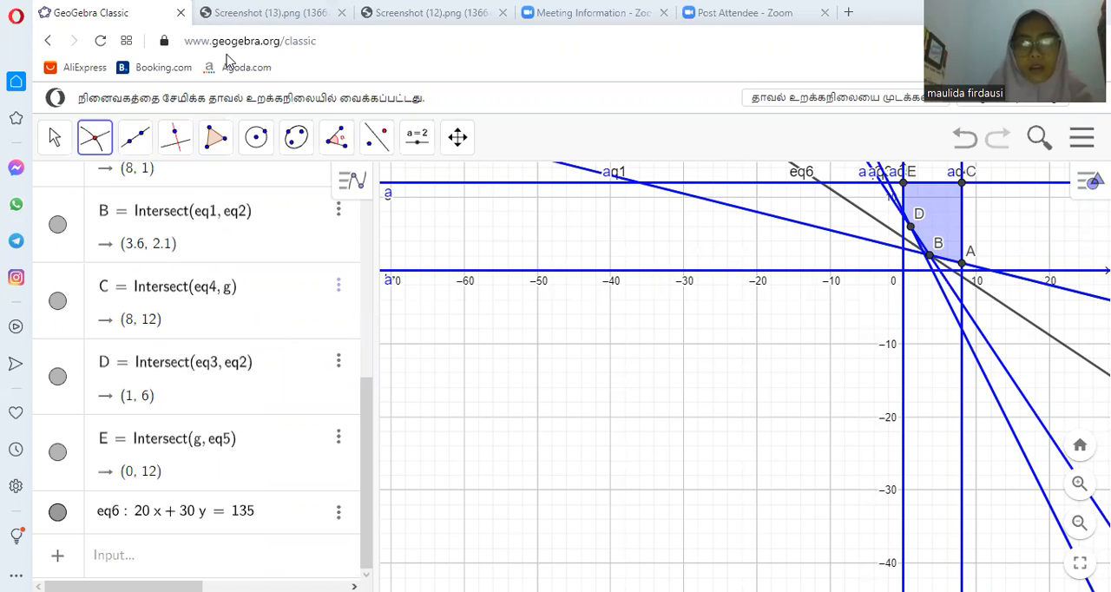
left_click(425, 13)
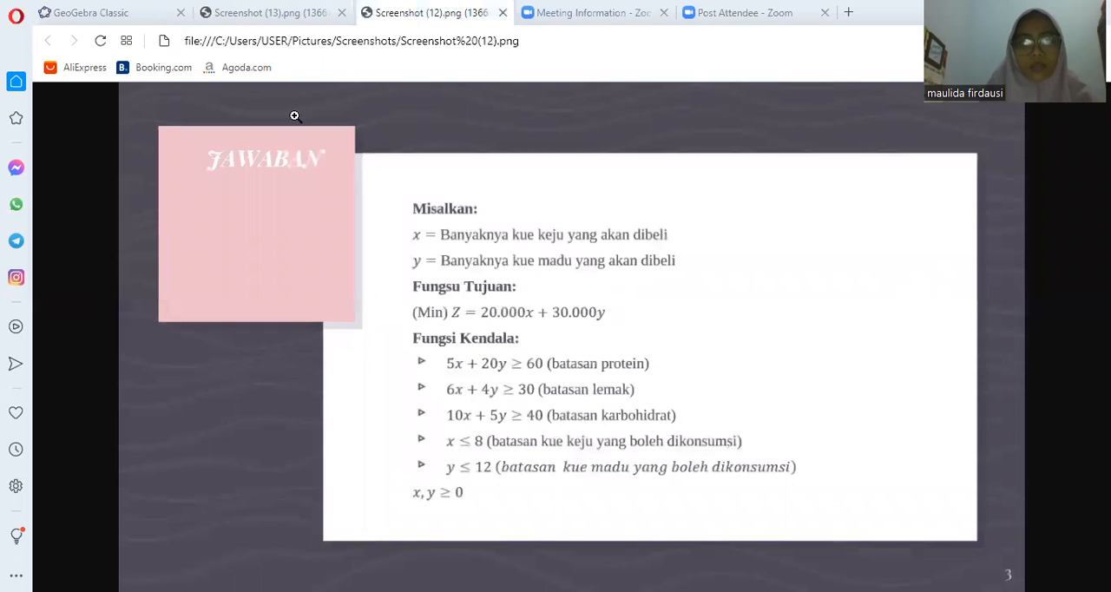
left_click(89, 15)
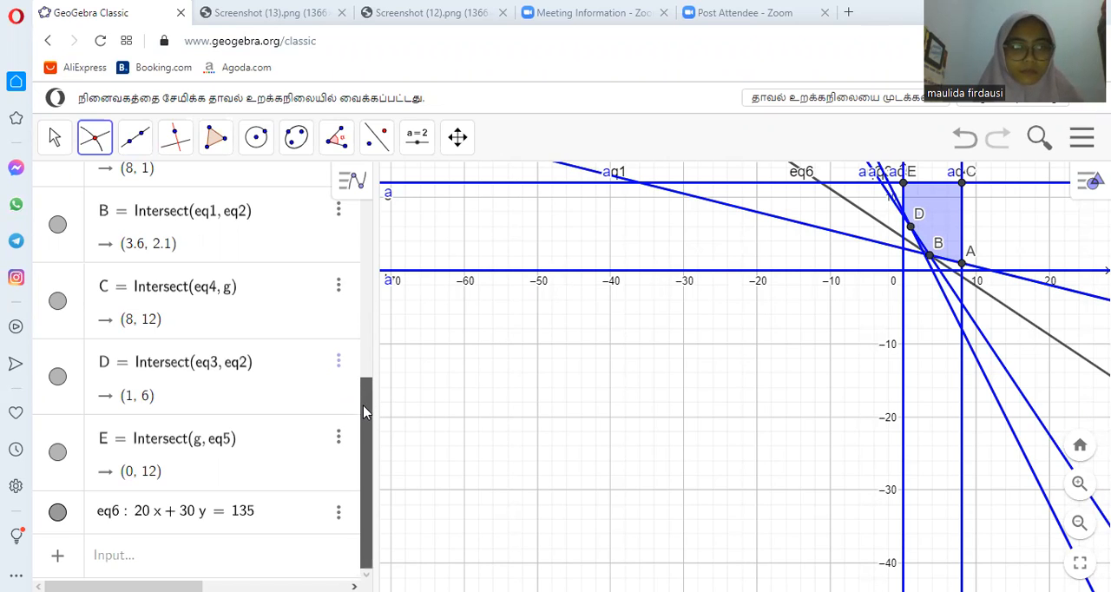
- Evaluate the objective function at corner point A with f(A) in a new algebra row
left_click(213, 556)
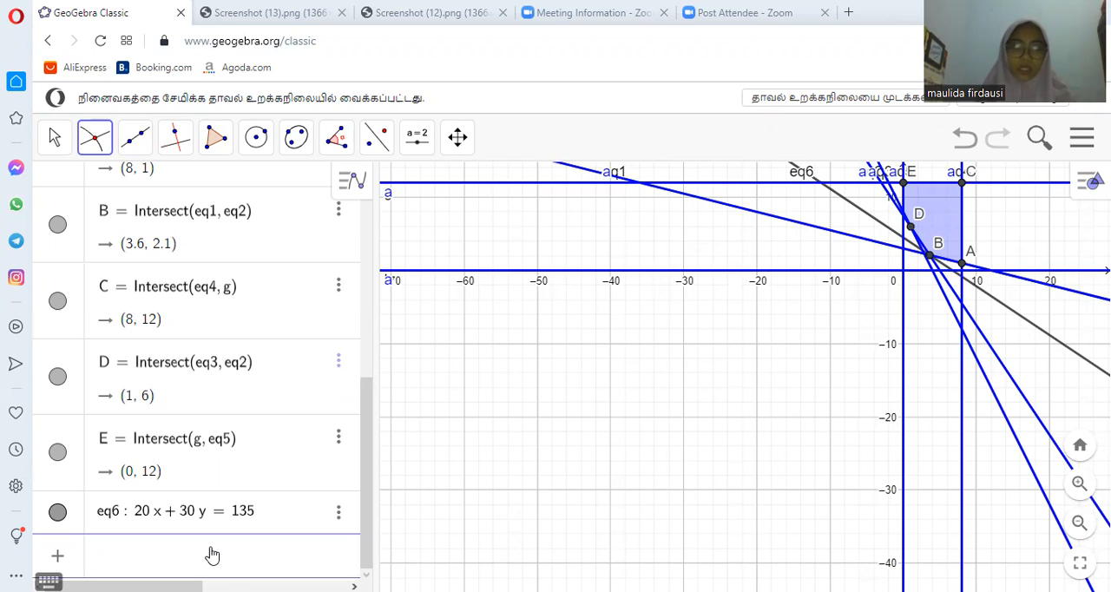
left_click_drag(371, 480, 376, 519)
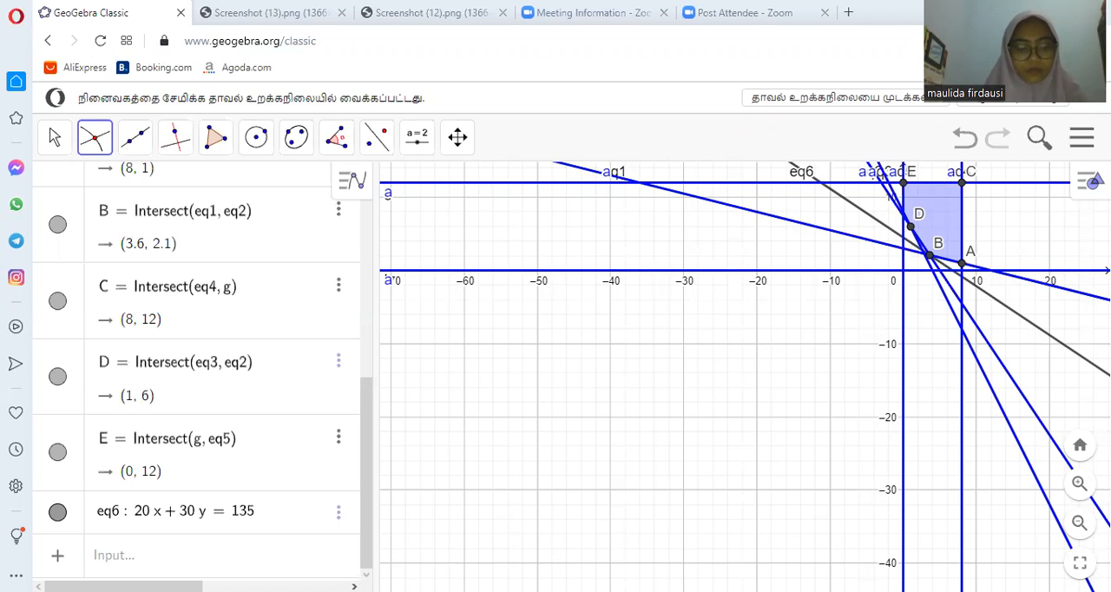
left_click(217, 556)
type("f(A) ")
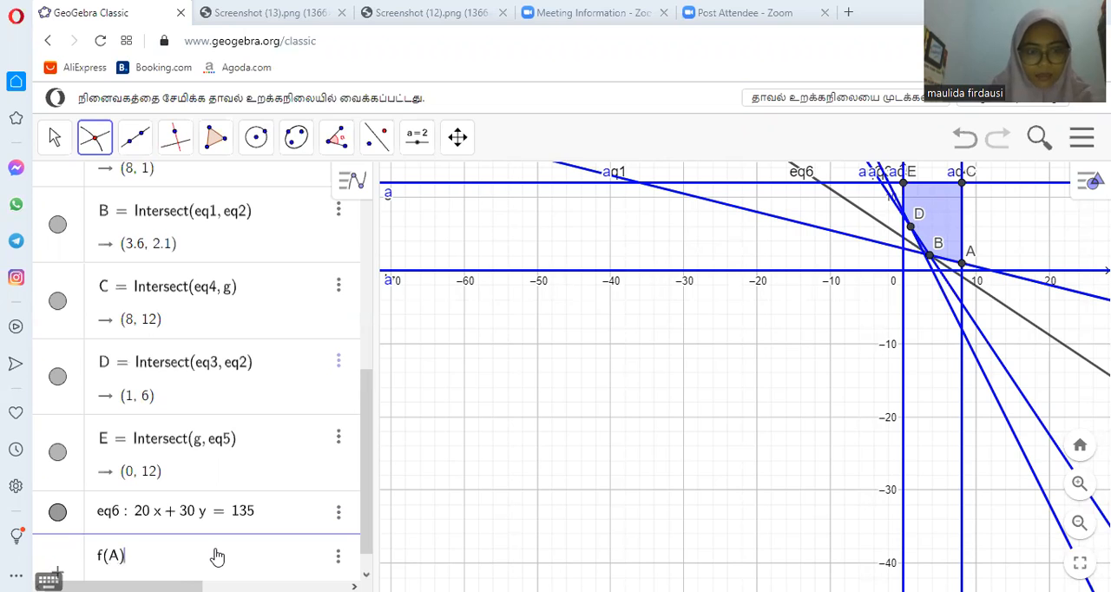
type("=")
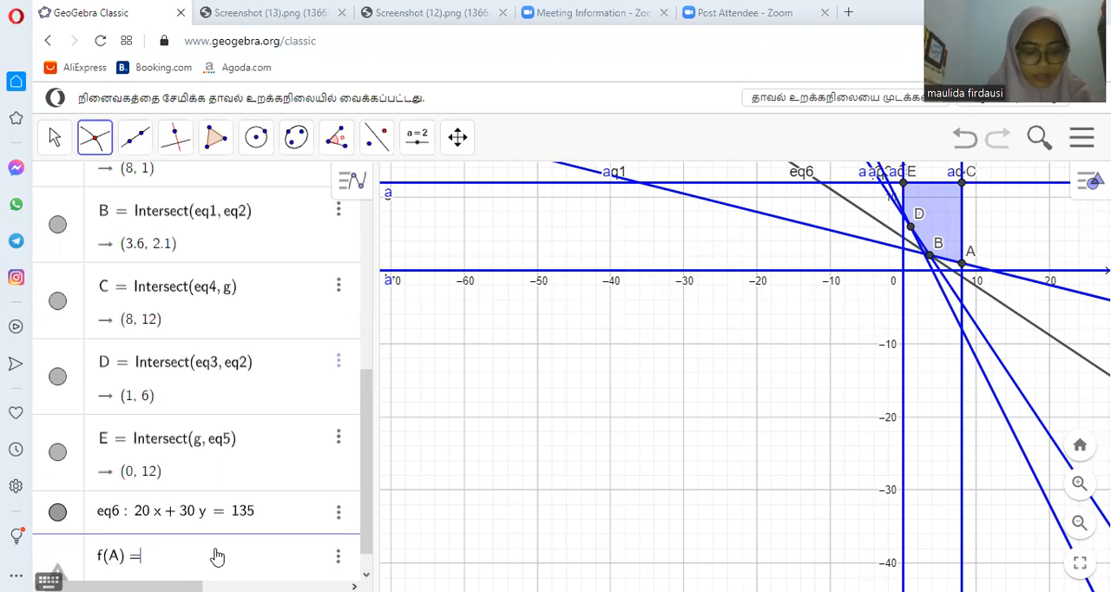
key("Return")
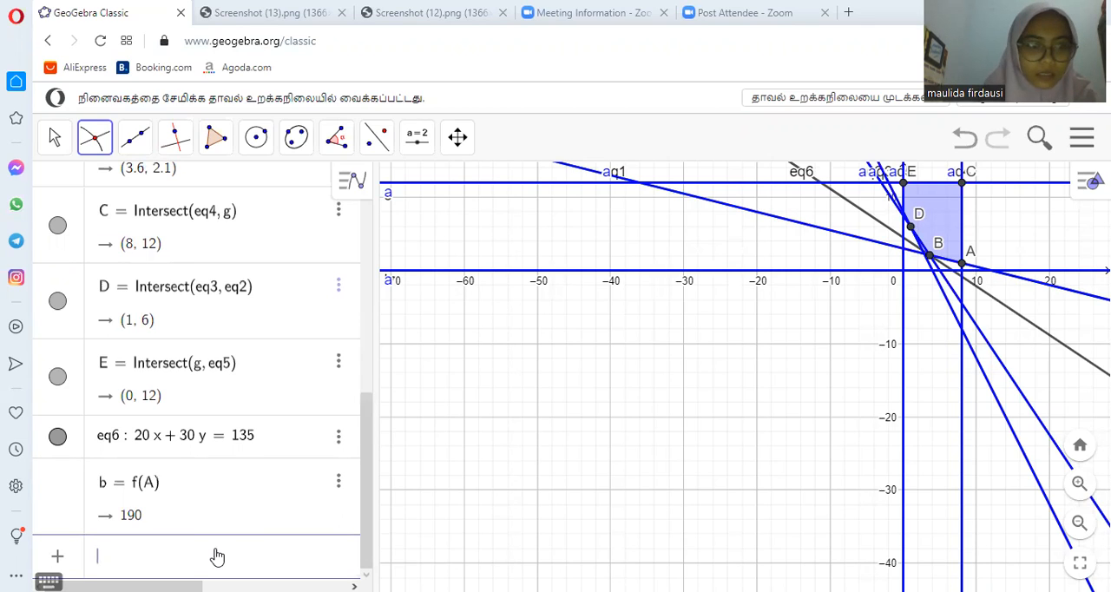
- Evaluate the objective function at corner points B and C with f(B) and f(C)
type("f(B) =")
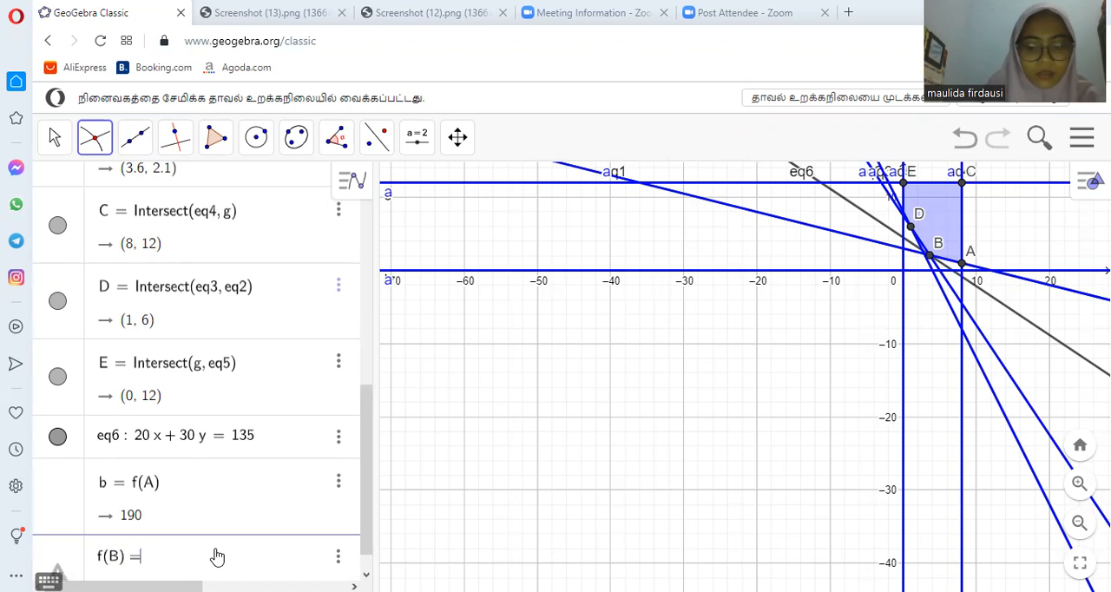
key("Return")
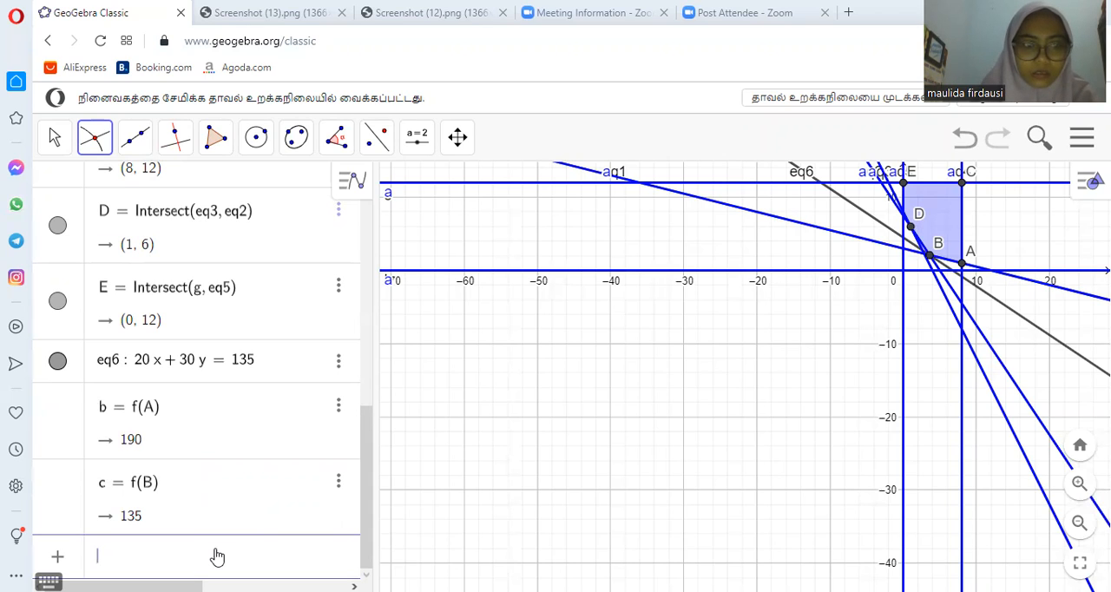
type("f(C")
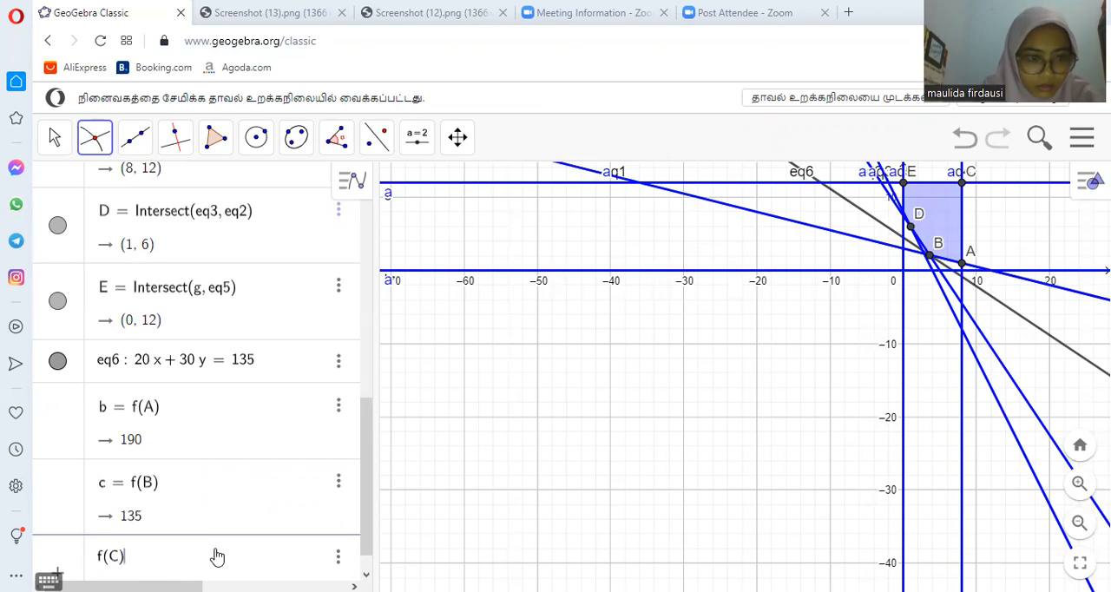
key("Return")
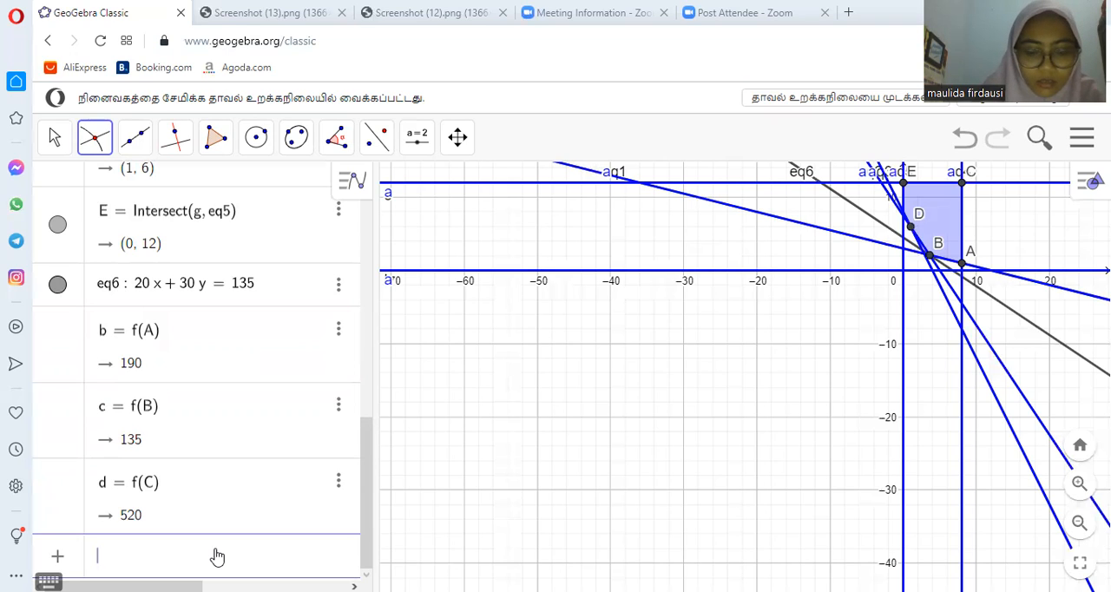
- Evaluate the objective function at corner points D and E with f(D) and f(E)
type("f(D")
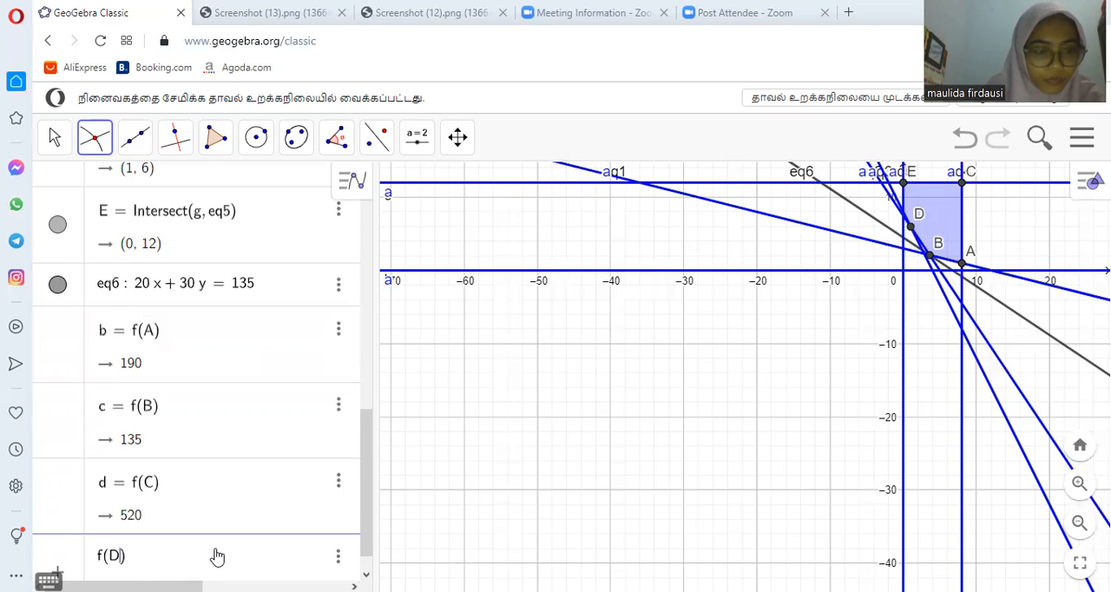
key("Return")
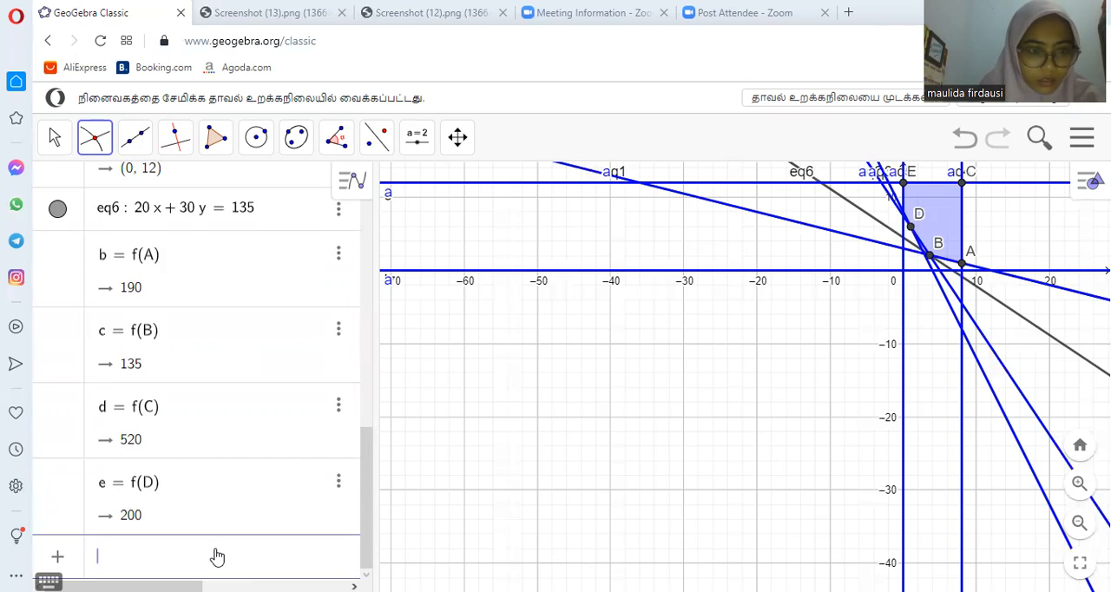
type("f(E")
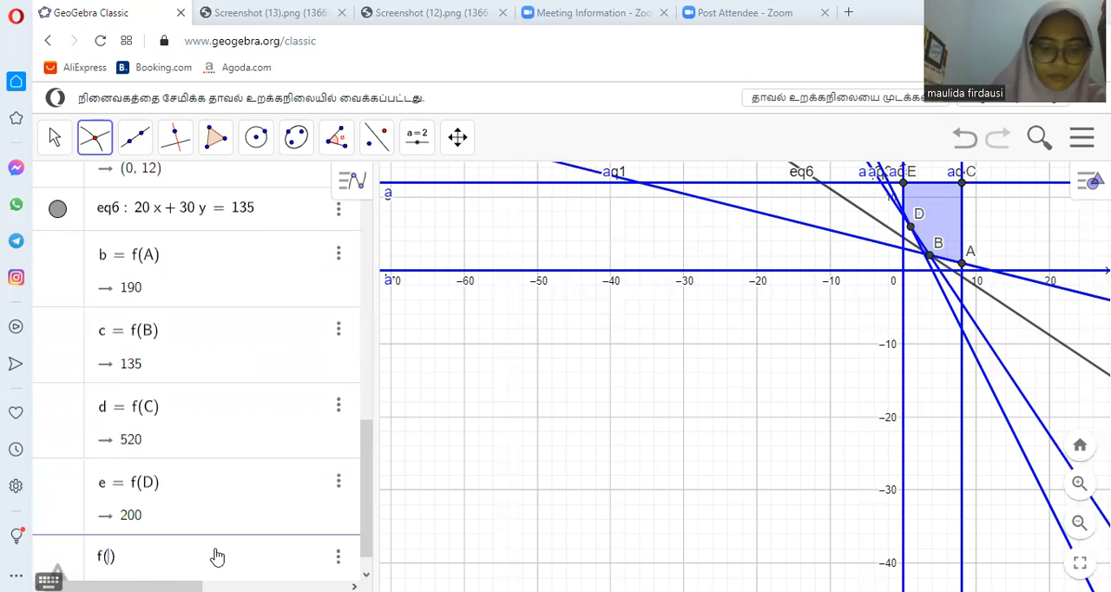
key("Return")
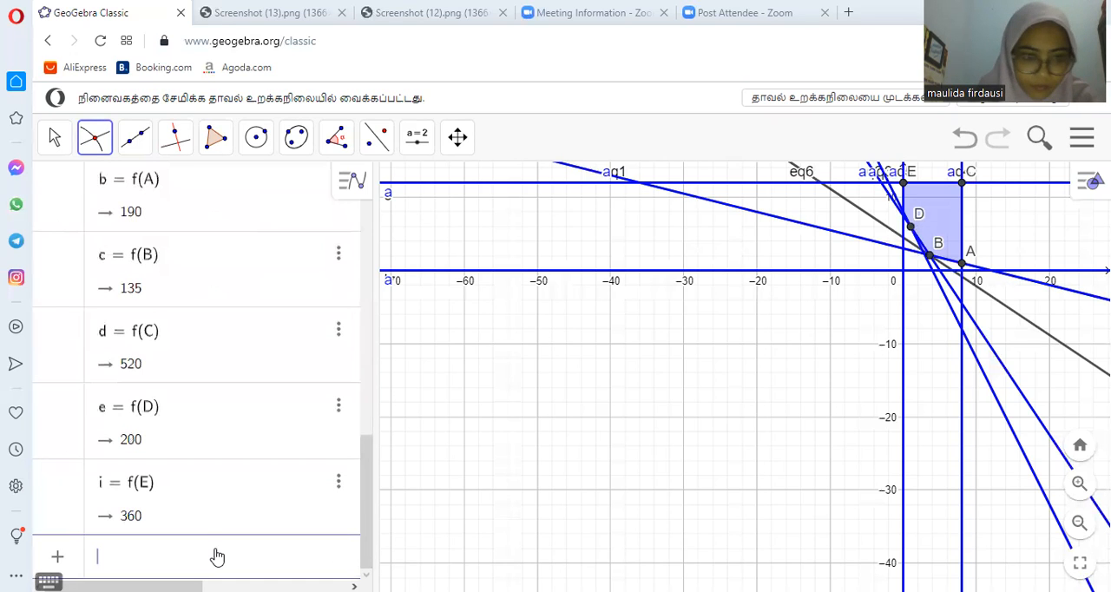
- Compare the objective values with the corner point coordinates, and check the question in the problem statement on Screenshot (13).png
left_click_drag(366, 495, 366, 486)
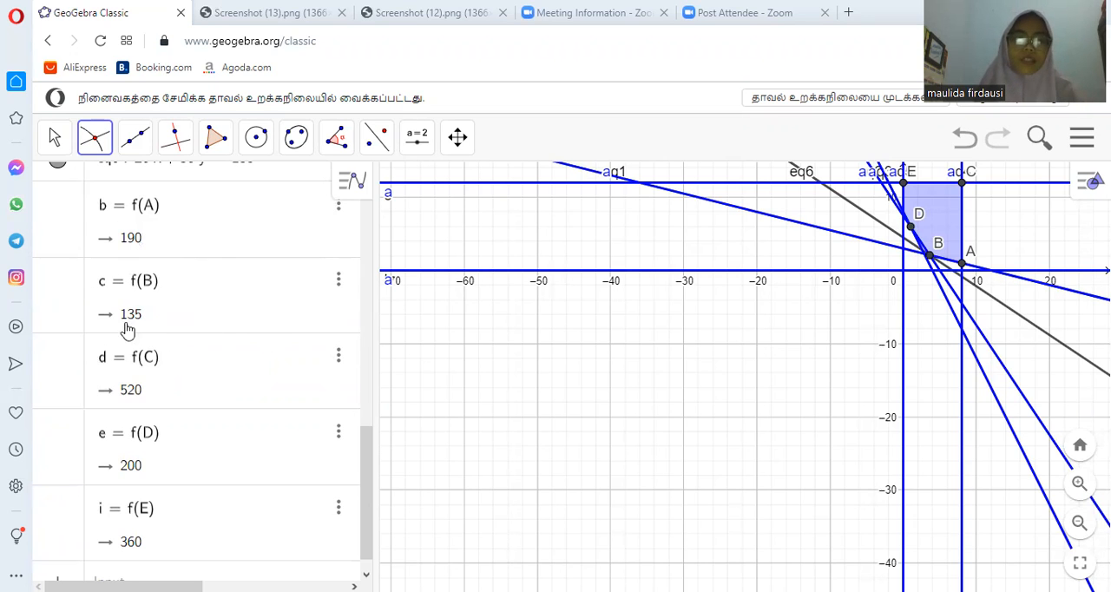
left_click_drag(365, 446, 363, 320)
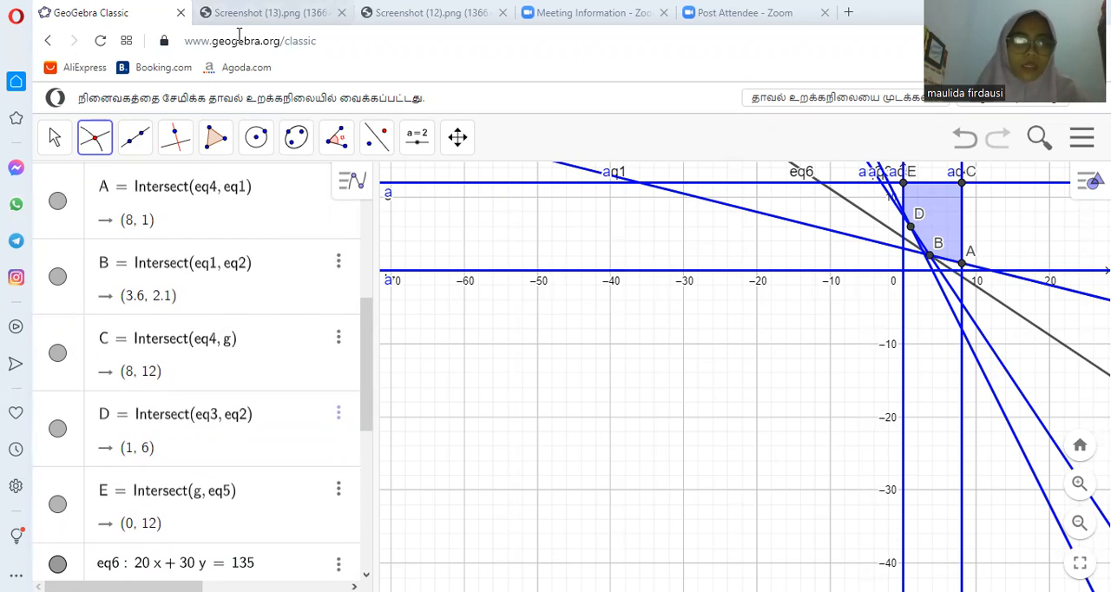
left_click(261, 12)
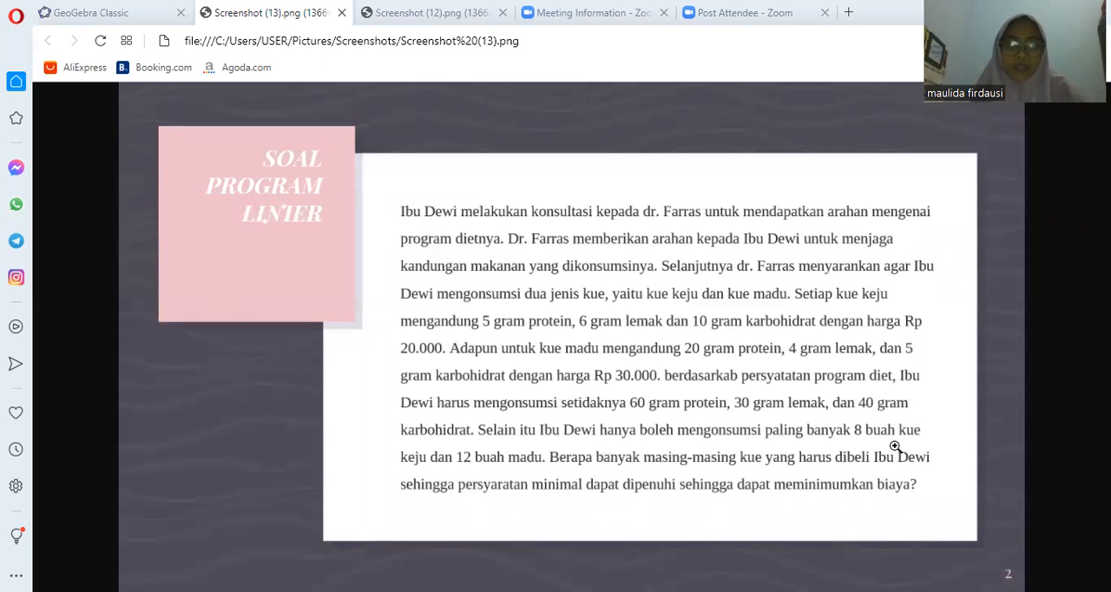
left_click(130, 12)
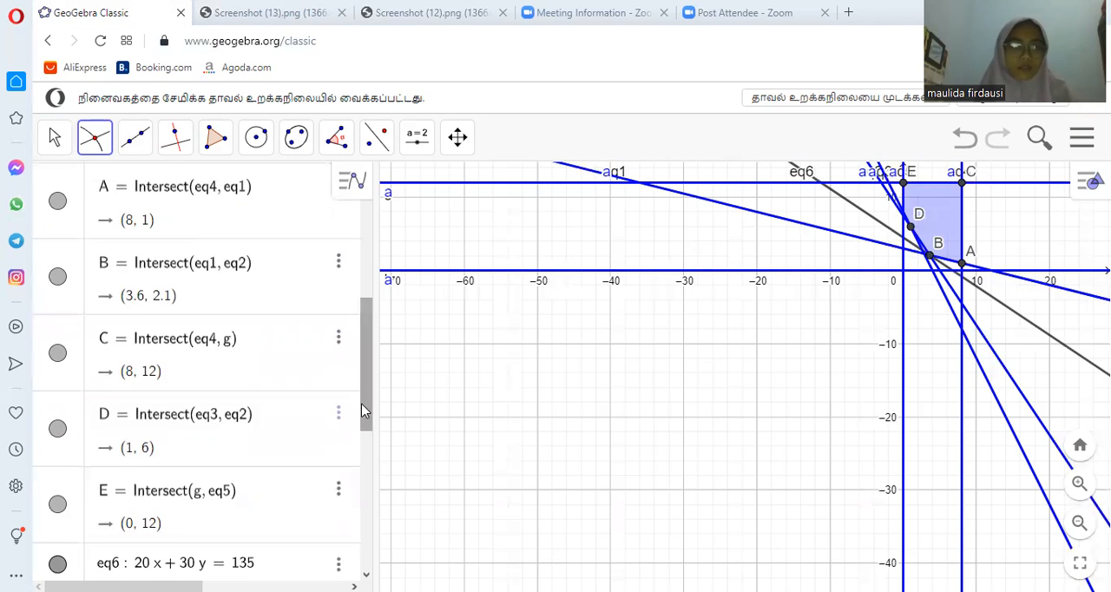